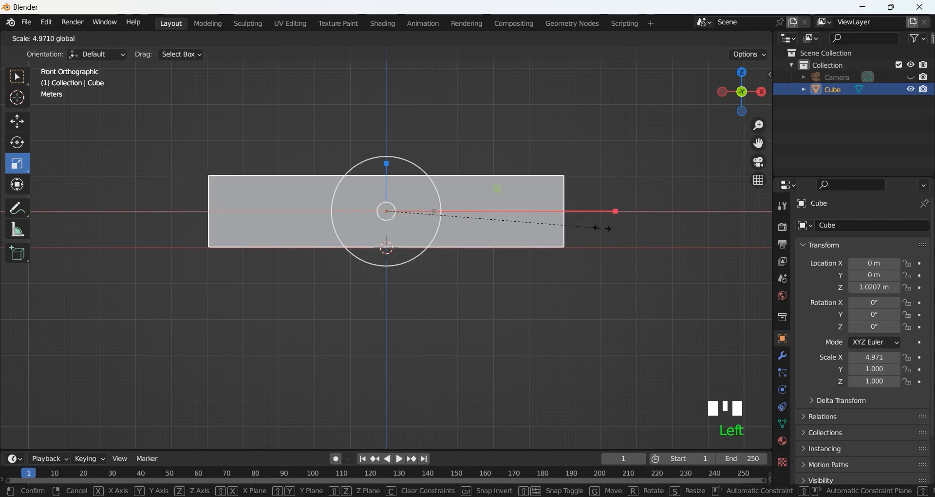
Scale the cube into a flat slab of about 5.23 × 3.25 × 0.76, resting on the ground at about Z 0.78 m.
{"action": "mouse_move", "coordinate": [388, 164]}
{"action": "left_mouse_down"}
{"action": "mouse_move", "coordinate": [387, 175]}
{"action": "mouse_move", "coordinate": [387, 156]}
{"action": "left_mouse_up"}
{"action": "left_click", "coordinate": [405, 128]}
{"action": "middle_click_drag", "start_coordinate": [407, 129], "coordinate": [359, 215]}
{"action": "left_click", "coordinate": [446, 190]}
{"action": "left_click_drag", "start_coordinate": [359, 215], "coordinate": [282, 207]}
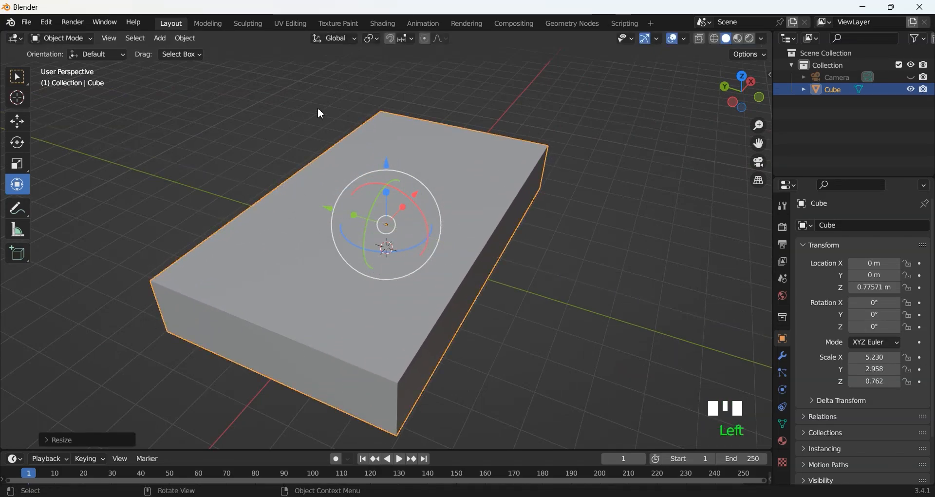
{"action": "left_click_drag", "start_coordinate": [359, 218], "coordinate": [288, 125]}
{"action": "left_click", "coordinate": [288, 125]}
{"action": "middle_click_drag", "start_coordinate": [287, 126], "coordinate": [392, 179]}
{"action": "left_click", "coordinate": [395, 185]}
Extrude the slab's top face in place in face-select Edit Mode and scale the new face inward to form a ledge.
{"action": "left_click", "coordinate": [91, 42]}
{"action": "left_click", "coordinate": [53, 65]}
{"action": "left_click", "coordinate": [128, 38]}
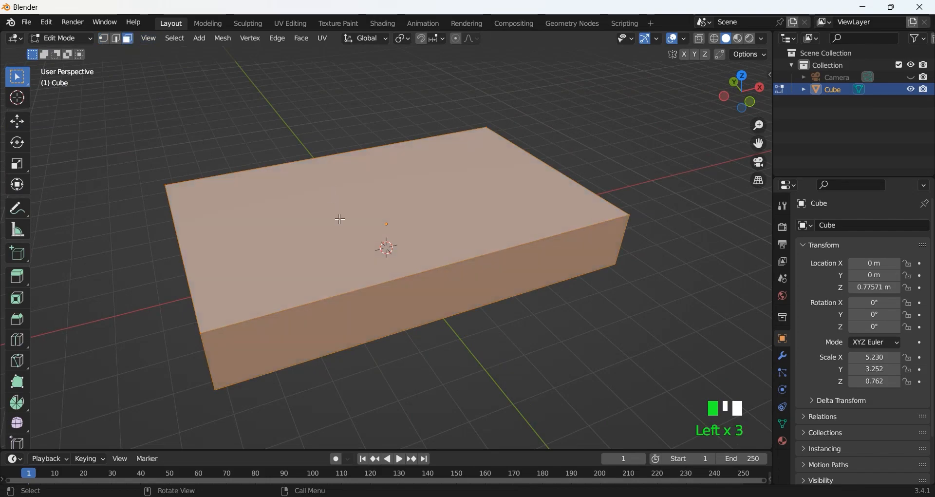
{"action": "left_click", "coordinate": [375, 208]}
{"action": "key", "text": "alt+e"}
{"action": "left_click", "coordinate": [369, 204]}
{"action": "key", "text": "s"}
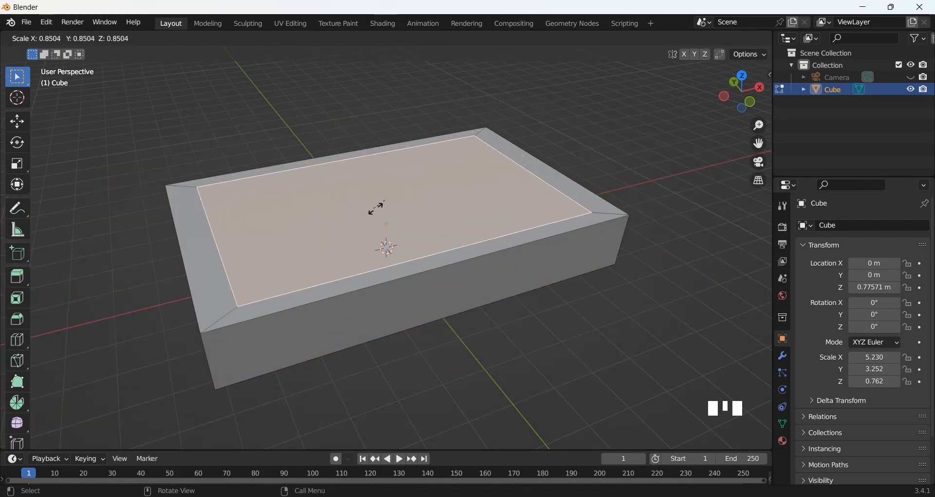
{"action": "left_click", "coordinate": [407, 256]}
Extrude the inner top face upward into a second tier and lower it slightly.
{"action": "middle_click_drag", "start_coordinate": [408, 257], "coordinate": [393, 279]}
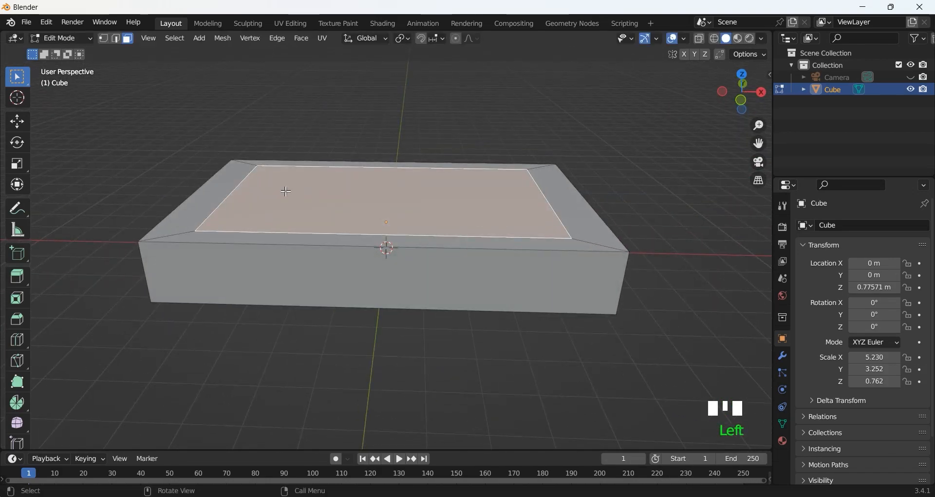
{"action": "key", "text": "alt+e"}
{"action": "left_click", "coordinate": [286, 155]}
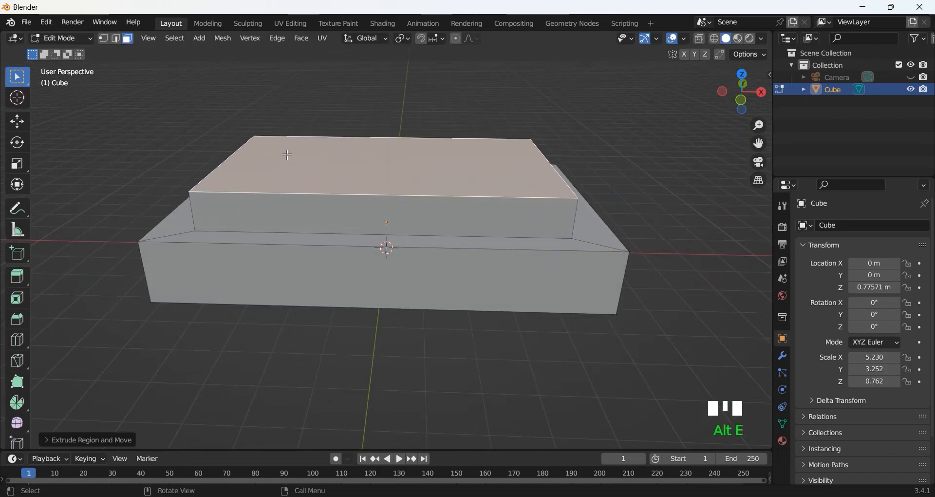
{"action": "left_click", "coordinate": [20, 128]}
{"action": "left_click_drag", "start_coordinate": [387, 113], "coordinate": [387, 120]}
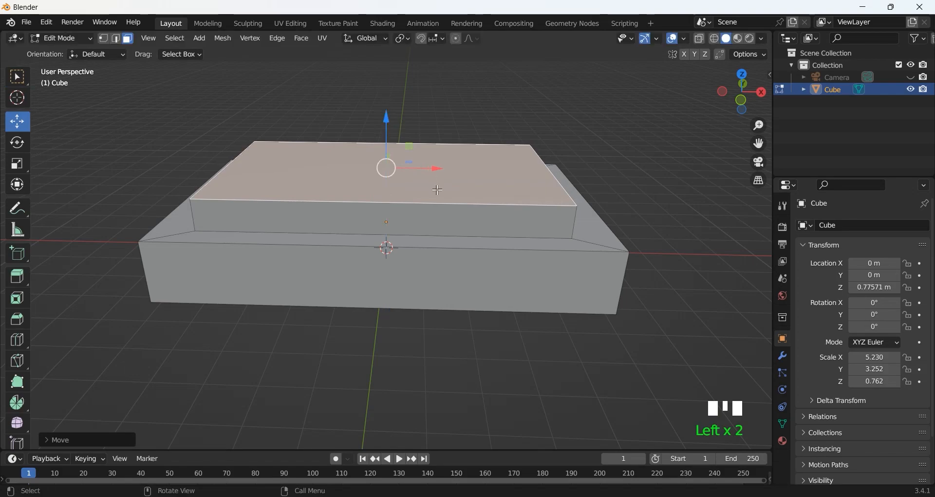
Inset the second tier's top face to about 0.8 and extrude it upward into a third tier.
{"action": "key", "text": "alt+e"}
{"action": "left_click", "coordinate": [483, 218]}
{"action": "key", "text": "s"}
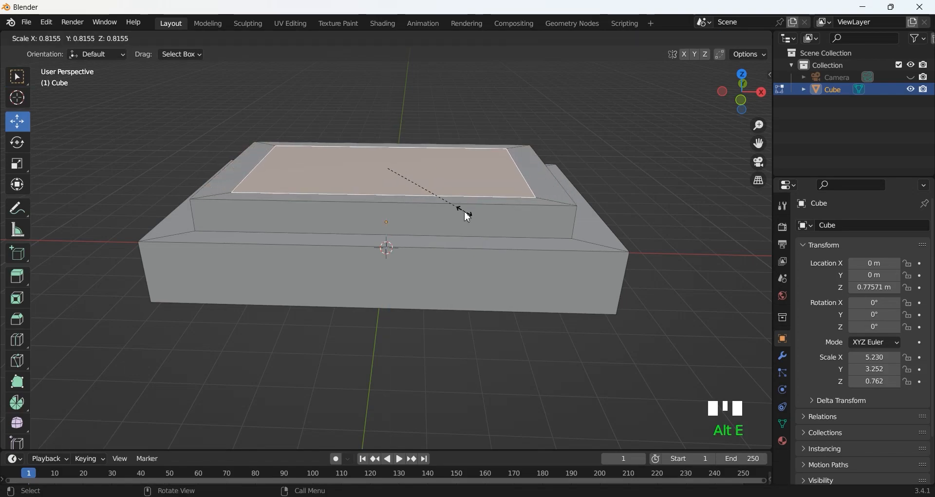
{"action": "left_click", "coordinate": [408, 187]}
{"action": "key", "text": "alt+e"}
{"action": "left_click", "coordinate": [407, 187]}
{"action": "left_click", "coordinate": [409, 161]}
{"action": "left_click", "coordinate": [320, 316]}
{"action": "middle_click_drag", "start_coordinate": [327, 319], "coordinate": [492, 309]}
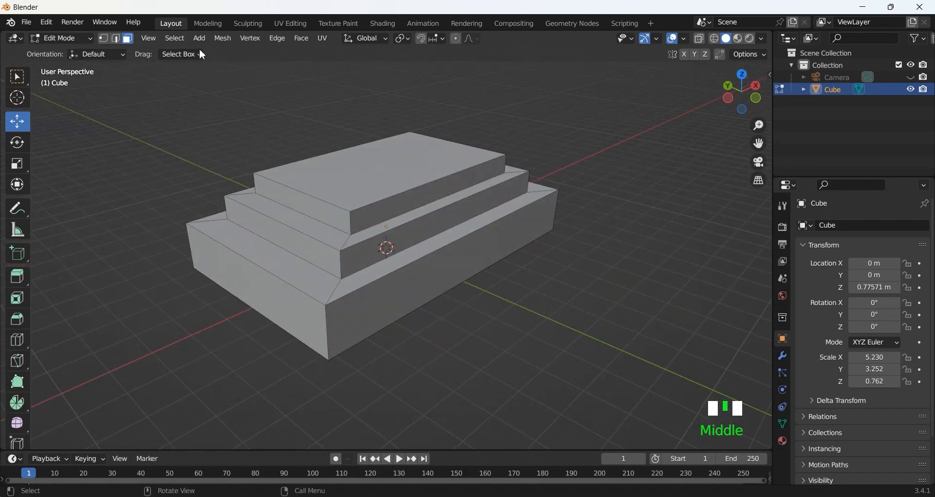
Return to Object Mode and deselect the stepped base.
{"action": "scroll", "coordinate": [346, 97], "scroll_direction": "up", "scroll_amount": 3}
{"action": "middle_click_drag", "start_coordinate": [346, 97], "coordinate": [441, 141]}
{"action": "key", "text": "Tab"}
{"action": "left_click", "coordinate": [256, 106]}
{"action": "scroll", "coordinate": [385, 151], "scroll_direction": "up", "scroll_amount": 1}
{"action": "middle_click_drag", "start_coordinate": [385, 153], "coordinate": [399, 180]}
{"action": "scroll", "coordinate": [402, 156], "scroll_direction": "down", "scroll_amount": 2}
{"action": "left_click", "coordinate": [401, 146]}
{"action": "middle_click_drag", "start_coordinate": [523, 160], "coordinate": [489, 146]}
{"action": "left_click", "coordinate": [683, 101]}
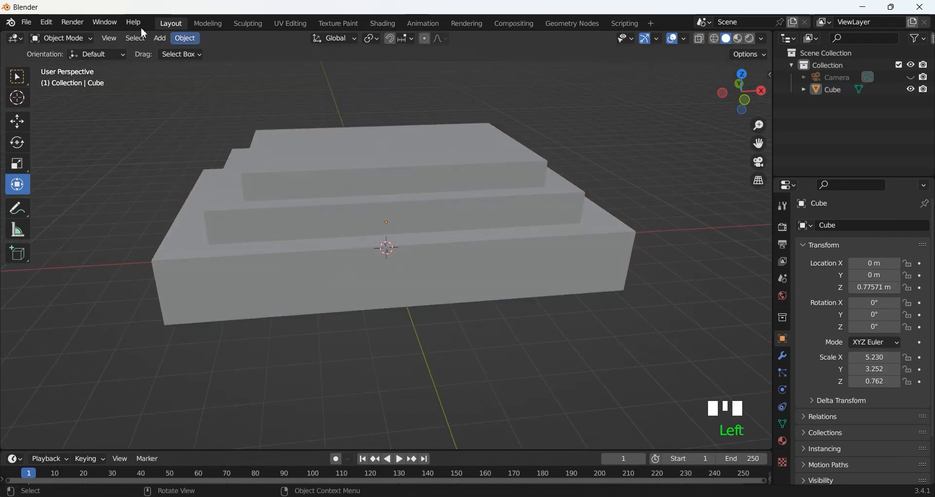
Add a plane, move it beyond the base's end to about X 6.8 m and rotate it about -92.6° on Y.
{"action": "left_click", "coordinate": [186, 38]}
{"action": "mouse_move", "coordinate": [160, 37]}
{"action": "mouse_move", "coordinate": [200, 53]}
{"action": "left_click", "coordinate": [279, 57]}
{"action": "left_click_drag", "start_coordinate": [450, 243], "coordinate": [650, 262]}
{"action": "middle_click_drag", "start_coordinate": [650, 261], "coordinate": [540, 261]}
{"action": "left_click_drag", "start_coordinate": [663, 214], "coordinate": [595, 322]}
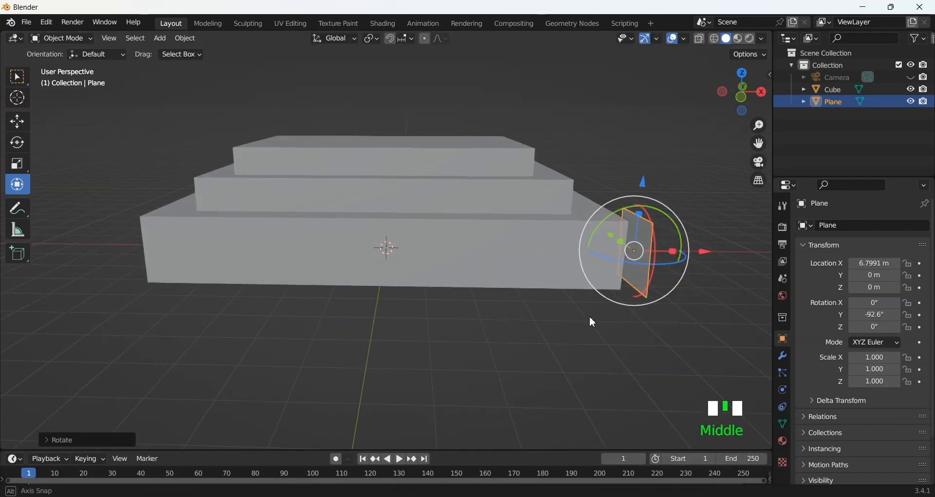
Bring the plane against the base's end at about X 5.62 m, straighten it to about -90.3° on Y and raise it.
{"action": "middle_click_drag", "start_coordinate": [594, 322], "coordinate": [515, 180]}
{"action": "key", "text": "KP_1"}
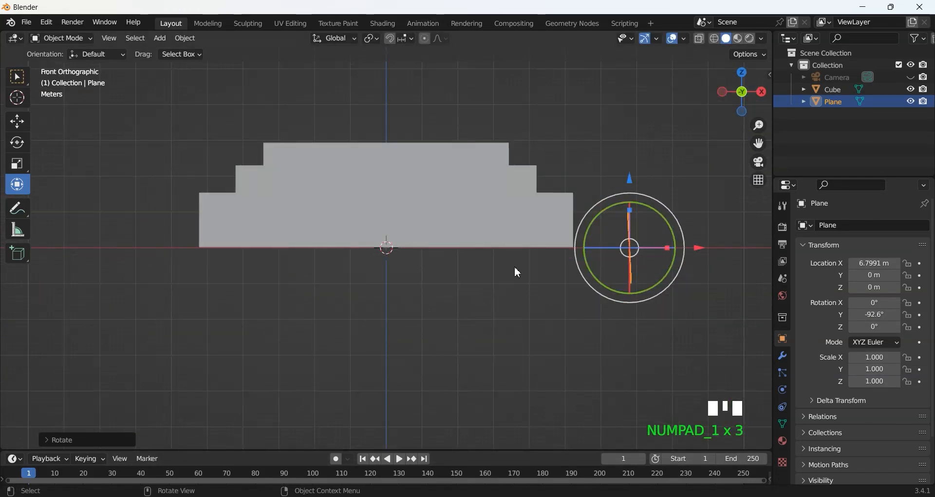
{"action": "left_click_drag", "start_coordinate": [674, 206], "coordinate": [590, 143]}
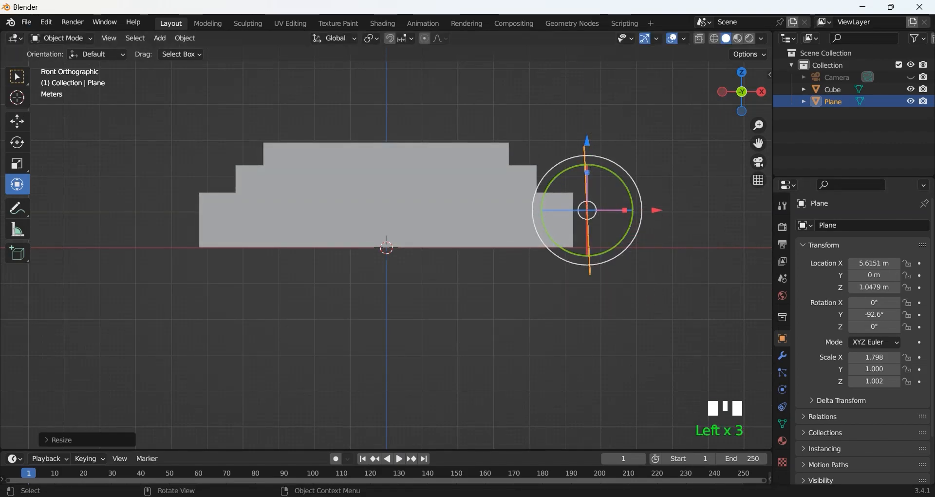
{"action": "left_click_drag", "start_coordinate": [623, 178], "coordinate": [640, 192]}
{"action": "left_click_drag", "start_coordinate": [591, 147], "coordinate": [592, 117]}
Widen the upright plane to a Y scale of about 1.42 and raise it to about Z 1.95 m.
{"action": "middle_click_drag", "start_coordinate": [539, 307], "coordinate": [621, 191]}
{"action": "left_click", "coordinate": [621, 187]}
{"action": "mouse_move", "coordinate": [622, 169]}
{"action": "left_mouse_down"}
{"action": "mouse_move", "coordinate": [624, 155]}
{"action": "mouse_move", "coordinate": [619, 176]}
{"action": "left_mouse_up"}
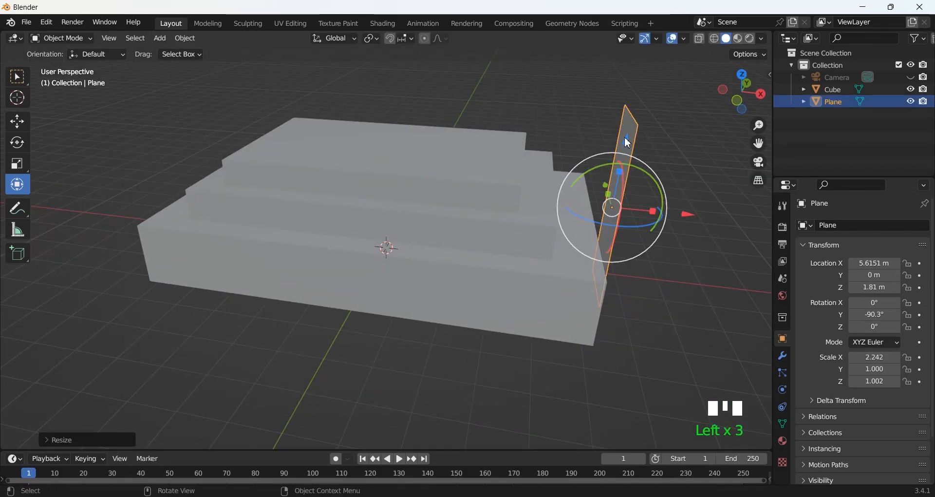
{"action": "left_click_drag", "start_coordinate": [627, 141], "coordinate": [627, 134]}
{"action": "left_click_drag", "start_coordinate": [610, 188], "coordinate": [606, 183]}
{"action": "left_click", "coordinate": [673, 258]}
{"action": "middle_click_drag", "start_coordinate": [672, 267], "coordinate": [675, 270]}
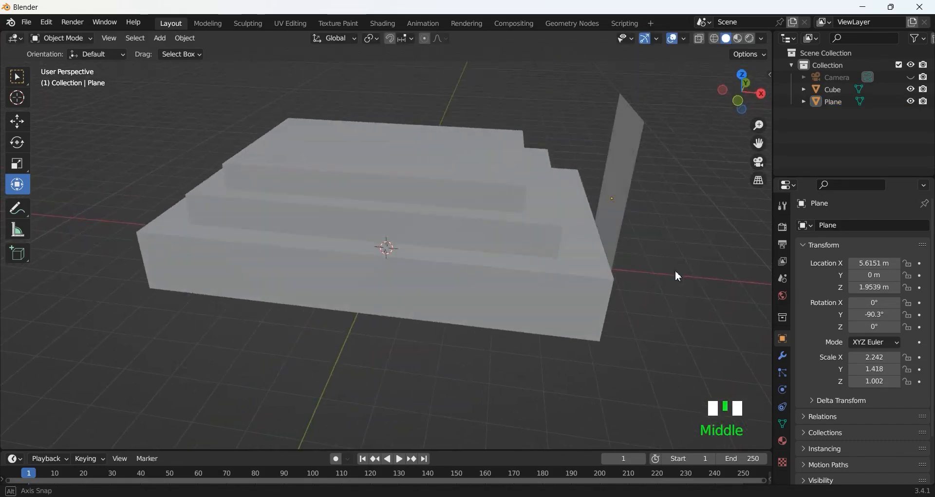
Move the upright plane to about X 6.66 m and extrude its face into a thick headstone slab.
{"action": "left_click", "coordinate": [623, 207]}
{"action": "left_click_drag", "start_coordinate": [686, 204], "coordinate": [732, 207]}
{"action": "left_click", "coordinate": [87, 40]}
{"action": "left_click", "coordinate": [78, 67]}
{"action": "left_click", "coordinate": [676, 164]}
{"action": "key", "text": "alt+e"}
{"action": "left_click", "coordinate": [676, 168]}
{"action": "left_click", "coordinate": [663, 172]}
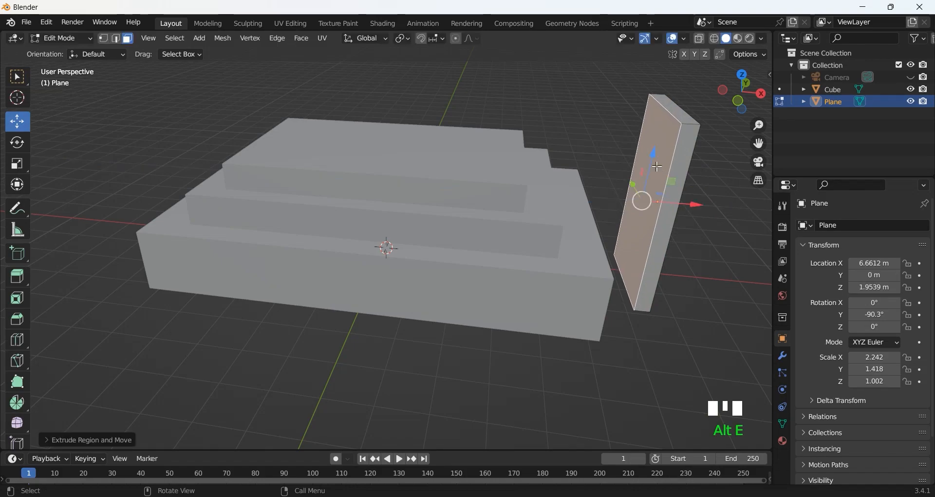
{"action": "left_click", "coordinate": [643, 141]}
{"action": "left_click", "coordinate": [643, 140]}
Return to Object Mode and add a new cube to the scene.
{"action": "middle_click_drag", "start_coordinate": [643, 140], "coordinate": [641, 165]}
{"action": "left_click", "coordinate": [61, 38]}
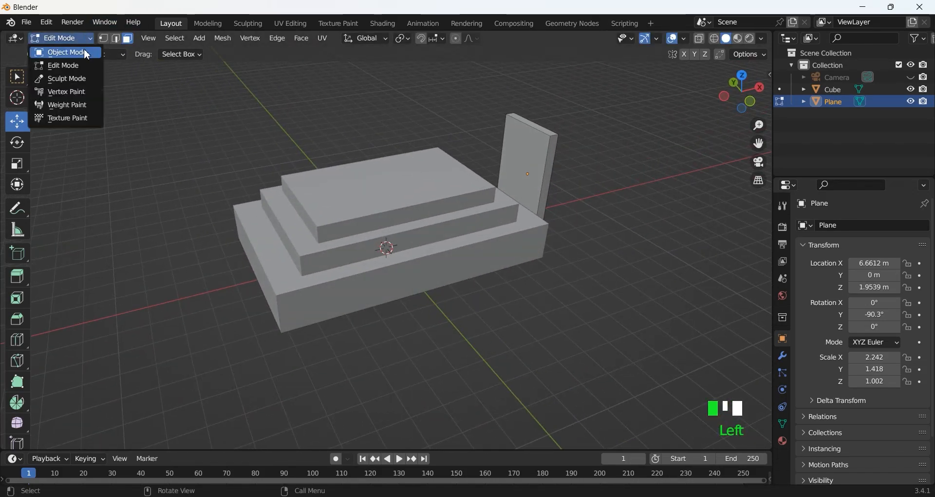
{"action": "left_click", "coordinate": [59, 53]}
{"action": "left_click", "coordinate": [160, 38]}
{"action": "mouse_move", "coordinate": [163, 43]}
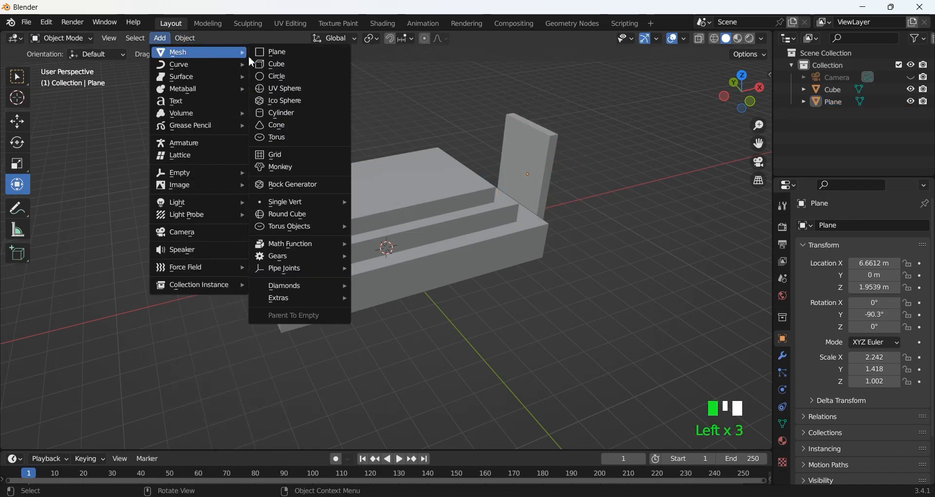
{"action": "left_click", "coordinate": [316, 65]}
Move the new cube to about X 8.06 m, Y 3.53 m and scale it into a thin post of about 0.25 × 0.18 × 2.05.
{"action": "middle_click_drag", "start_coordinate": [590, 251], "coordinate": [313, 260]}
{"action": "left_click_drag", "start_coordinate": [314, 260], "coordinate": [215, 229]}
{"action": "middle_click_drag", "start_coordinate": [536, 194], "coordinate": [415, 178]}
{"action": "left_click_drag", "start_coordinate": [458, 192], "coordinate": [634, 200]}
{"action": "middle_click_drag", "start_coordinate": [638, 282], "coordinate": [549, 264]}
{"action": "left_click_drag", "start_coordinate": [638, 319], "coordinate": [594, 322]}
{"action": "left_click_drag", "start_coordinate": [552, 288], "coordinate": [555, 251]}
{"action": "middle_click_drag", "start_coordinate": [649, 358], "coordinate": [600, 361]}
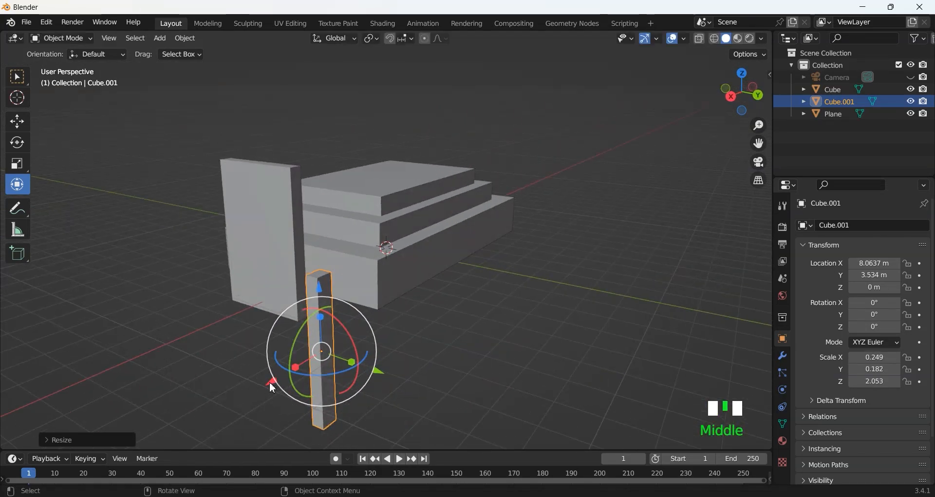
Move the post beside the base's corner at about X 5.07 m, Y 3.76 m and lengthen it to a Z scale of about 2.22.
{"action": "left_click_drag", "start_coordinate": [272, 384], "coordinate": [345, 340]}
{"action": "middle_click_drag", "start_coordinate": [365, 353], "coordinate": [287, 364]}
{"action": "left_click_drag", "start_coordinate": [207, 323], "coordinate": [196, 320]}
{"action": "middle_click_drag", "start_coordinate": [306, 340], "coordinate": [229, 326]}
{"action": "left_click_drag", "start_coordinate": [233, 171], "coordinate": [265, 121]}
{"action": "key", "text": "KP_1"}
{"action": "left_click_drag", "start_coordinate": [515, 129], "coordinate": [514, 146]}
{"action": "middle_click_drag", "start_coordinate": [515, 146], "coordinate": [572, 281]}
{"action": "left_click_drag", "start_coordinate": [583, 189], "coordinate": [589, 187]}
{"action": "key", "text": "ctrl+z"}
{"action": "left_click", "coordinate": [625, 285]}
Raise the post to about Z 2.24 m so its foot stands level with the base's underside.
{"action": "middle_click_drag", "start_coordinate": [625, 288], "coordinate": [690, 273]}
{"action": "left_click", "coordinate": [511, 149]}
{"action": "left_click_drag", "start_coordinate": [511, 148], "coordinate": [513, 125]}
{"action": "key", "text": "KP_1"}
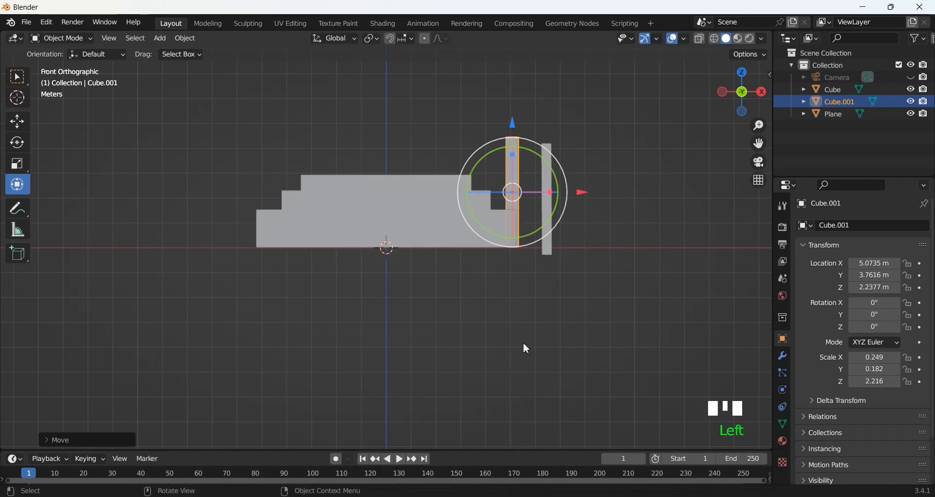
{"action": "left_click", "coordinate": [520, 341]}
Fine-tune the post's height and its thickness along Y with small scale adjustments.
{"action": "middle_click_drag", "start_coordinate": [528, 351], "coordinate": [256, 85]}
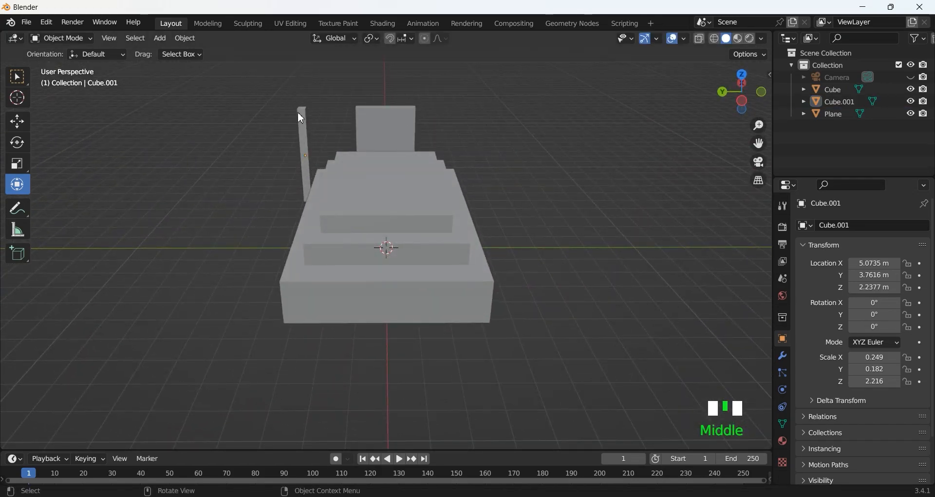
{"action": "left_click", "coordinate": [298, 113]}
{"action": "left_click_drag", "start_coordinate": [300, 118], "coordinate": [298, 116]}
{"action": "left_click_drag", "start_coordinate": [269, 154], "coordinate": [266, 153]}
{"action": "left_click", "coordinate": [263, 76]}
Add another cube and move it toward the top of the post as a lamp head.
{"action": "left_click", "coordinate": [161, 39]}
{"action": "mouse_move", "coordinate": [178, 51]}
{"action": "left_click", "coordinate": [278, 65]}
{"action": "left_click_drag", "start_coordinate": [385, 200], "coordinate": [238, 133]}
{"action": "middle_click_drag", "start_coordinate": [256, 141], "coordinate": [387, 139]}
{"action": "left_click_drag", "start_coordinate": [398, 118], "coordinate": [398, 128]}
{"action": "left_click_drag", "start_coordinate": [327, 162], "coordinate": [164, 166]}
{"action": "middle_click_drag", "start_coordinate": [222, 170], "coordinate": [179, 157]}
{"action": "left_click_drag", "start_coordinate": [182, 161], "coordinate": [136, 173]}
Align the small cube with the post from above, at about X 5.08 m and Y 3.80 m.
{"action": "middle_click_drag", "start_coordinate": [136, 173], "coordinate": [356, 219]}
{"action": "key", "text": "KP_3"}
{"action": "key", "text": "KP_5"}
{"action": "key", "text": "KP_7"}
{"action": "left_click_drag", "start_coordinate": [516, 116], "coordinate": [517, 122]}
{"action": "left_click_drag", "start_coordinate": [550, 154], "coordinate": [555, 154]}
Shrink the cube on top of the post to about 0.47 × 0.48 × 0.42.
{"action": "scroll", "coordinate": [592, 126], "scroll_direction": "down", "scroll_amount": 2}
{"action": "middle_click_drag", "start_coordinate": [561, 182], "coordinate": [621, 122]}
{"action": "left_click_drag", "start_coordinate": [378, 81], "coordinate": [379, 92]}
{"action": "middle_click_drag", "start_coordinate": [441, 142], "coordinate": [461, 130]}
{"action": "scroll", "coordinate": [476, 98], "scroll_direction": "up", "scroll_amount": 4}
{"action": "scroll", "coordinate": [524, 170], "scroll_direction": "down", "scroll_amount": 2}
{"action": "left_click_drag", "start_coordinate": [759, 143], "coordinate": [773, 220]}
{"action": "scroll", "coordinate": [436, 98], "scroll_direction": "up", "scroll_amount": 3}
{"action": "middle_click_drag", "start_coordinate": [436, 99], "coordinate": [317, 86]}
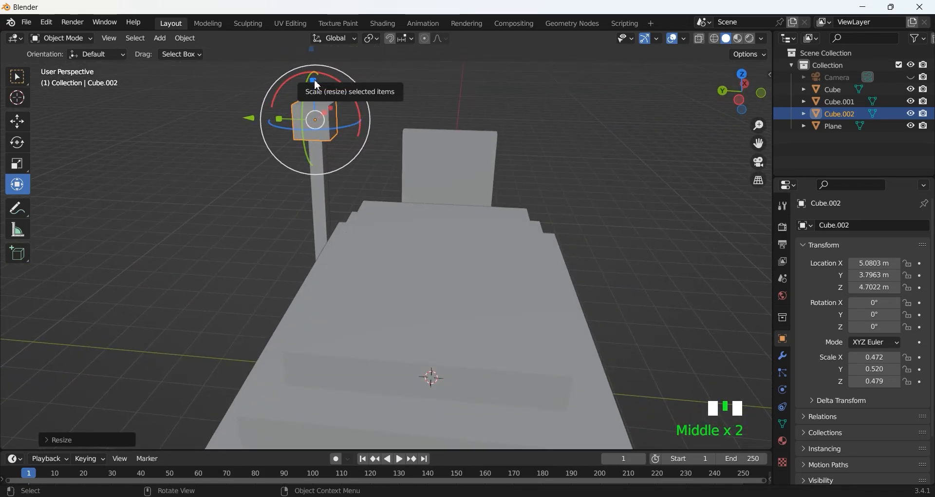
{"action": "left_click_drag", "start_coordinate": [317, 86], "coordinate": [321, 93]}
{"action": "left_click", "coordinate": [329, 110]}
{"action": "left_click_drag", "start_coordinate": [279, 119], "coordinate": [283, 118]}
{"action": "left_click", "coordinate": [289, 93]}
Put the cube on the post into Edit Mode and shift its geometry slightly upward.
{"action": "middle_click_drag", "start_coordinate": [286, 72], "coordinate": [292, 81]}
{"action": "left_click", "coordinate": [292, 81]}
{"action": "left_click", "coordinate": [90, 43]}
{"action": "left_click", "coordinate": [62, 65]}
{"action": "left_click_drag", "start_coordinate": [285, 52], "coordinate": [286, 49]}
{"action": "scroll", "coordinate": [281, 102], "scroll_direction": "up", "scroll_amount": 1}
{"action": "left_click_drag", "start_coordinate": [758, 144], "coordinate": [787, 278]}
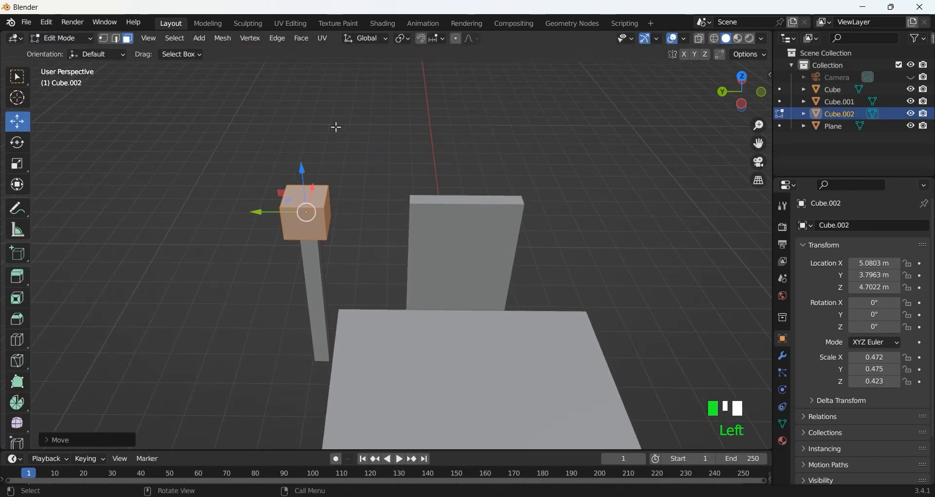
Extrude the top face of the cube on the post upward to add a short upper section.
{"action": "middle_click_drag", "start_coordinate": [343, 127], "coordinate": [359, 77]}
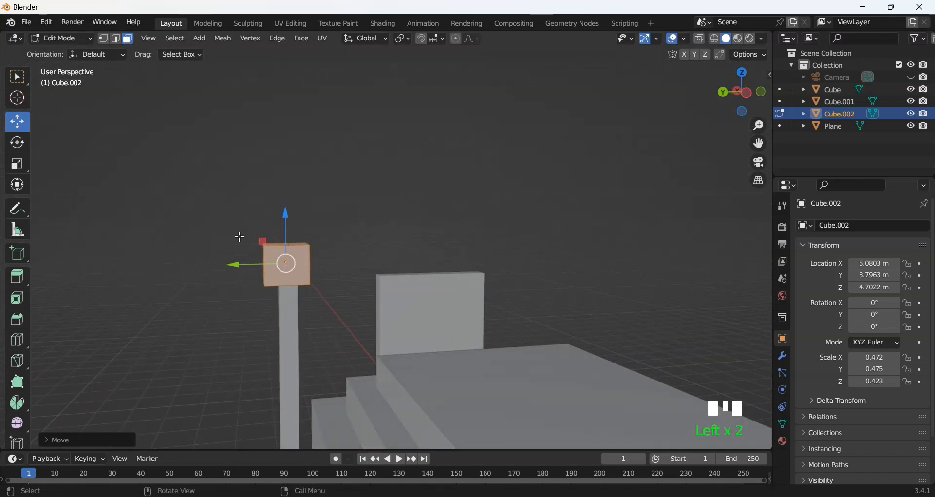
{"action": "left_click", "coordinate": [259, 248]}
{"action": "middle_click_drag", "start_coordinate": [285, 243], "coordinate": [287, 237]}
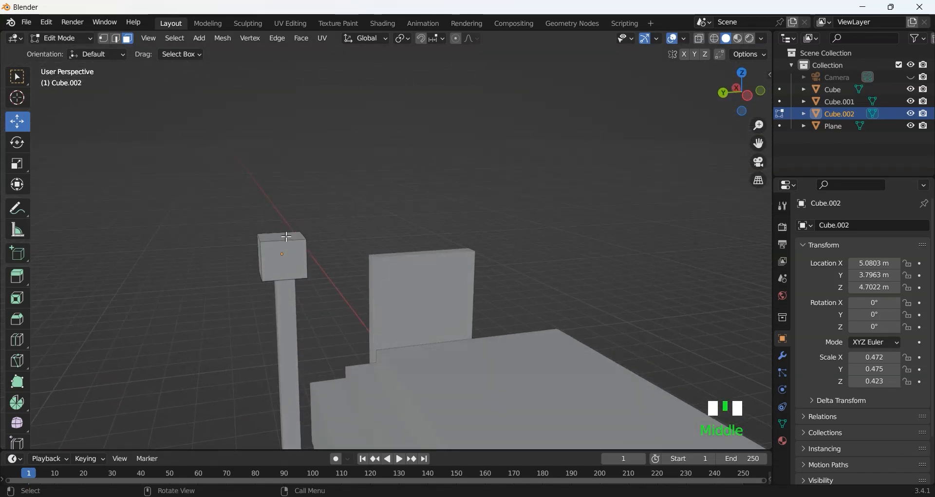
{"action": "key", "text": "alt+e"}
{"action": "left_click", "coordinate": [194, 164]}
{"action": "left_click", "coordinate": [200, 149]}
{"action": "key", "text": "alt+e"}
{"action": "left_click", "coordinate": [272, 214]}
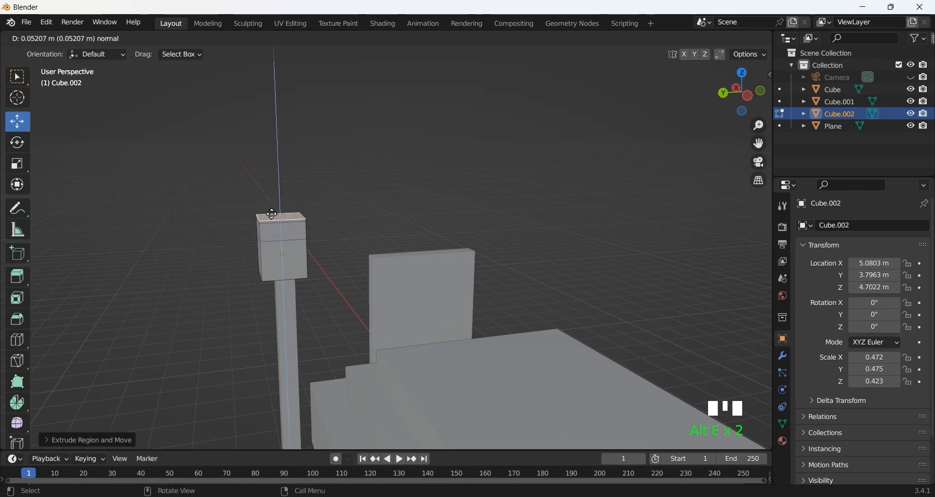
{"action": "left_click", "coordinate": [273, 212]}
{"action": "key", "text": "e"}
{"action": "right_click", "coordinate": [276, 213]}
{"action": "key", "text": "ctrl+z"}
{"action": "key", "text": "ctrl+z"}
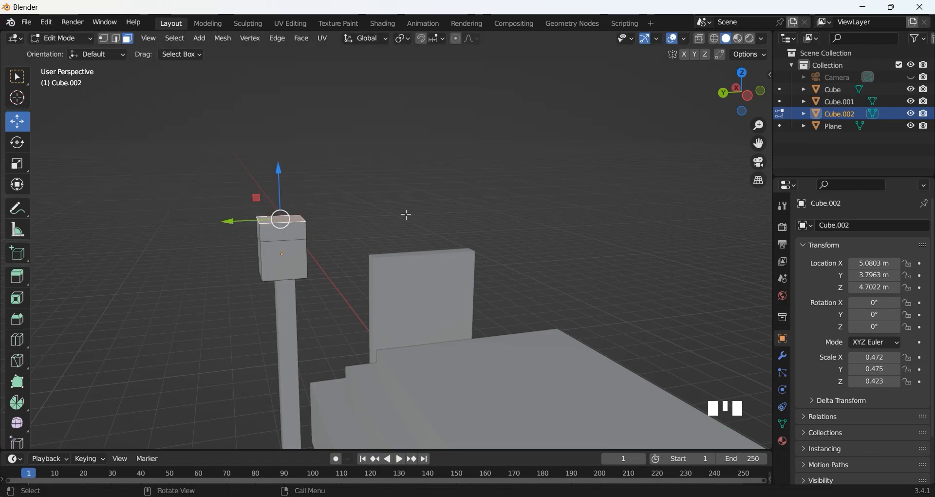
Shrink the top face of the lamp head to form a sloping roof and extrude it upward.
{"action": "key", "text": "s"}
{"action": "left_click", "coordinate": [370, 206]}
{"action": "key", "text": "alt+e"}
{"action": "left_click", "coordinate": [371, 205]}
{"action": "left_click", "coordinate": [372, 197]}
Extrude another roof section on the lamp head and scale its top face and edges inward to continue the taper.
{"action": "key", "text": "alt+e"}
{"action": "left_click", "coordinate": [373, 196]}
{"action": "left_click", "coordinate": [376, 200]}
{"action": "key", "text": "s"}
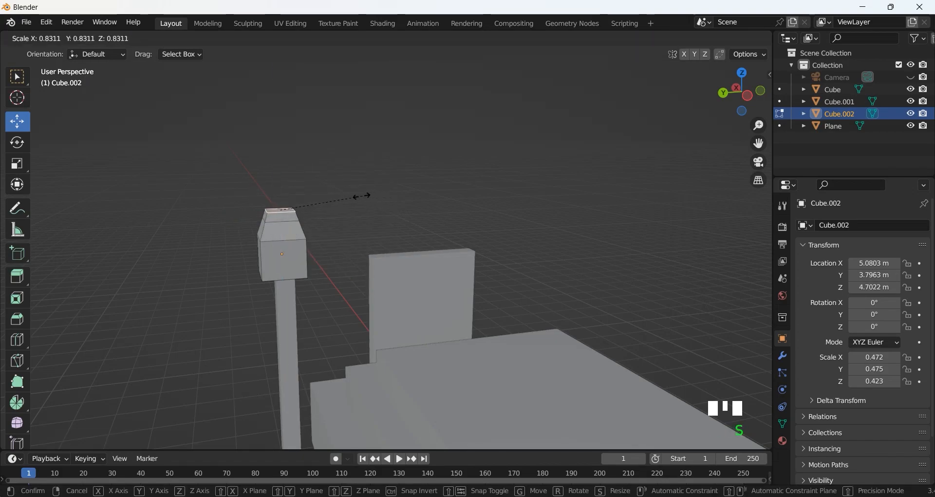
{"action": "left_click", "coordinate": [341, 196]}
{"action": "key", "text": "s"}
{"action": "left_click", "coordinate": [375, 208]}
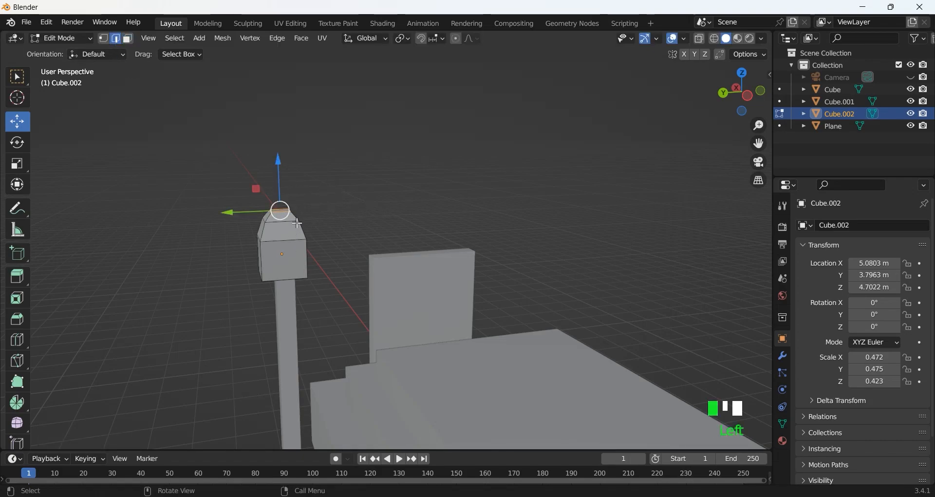
{"action": "key", "text": "s"}
{"action": "left_click", "coordinate": [291, 210]}
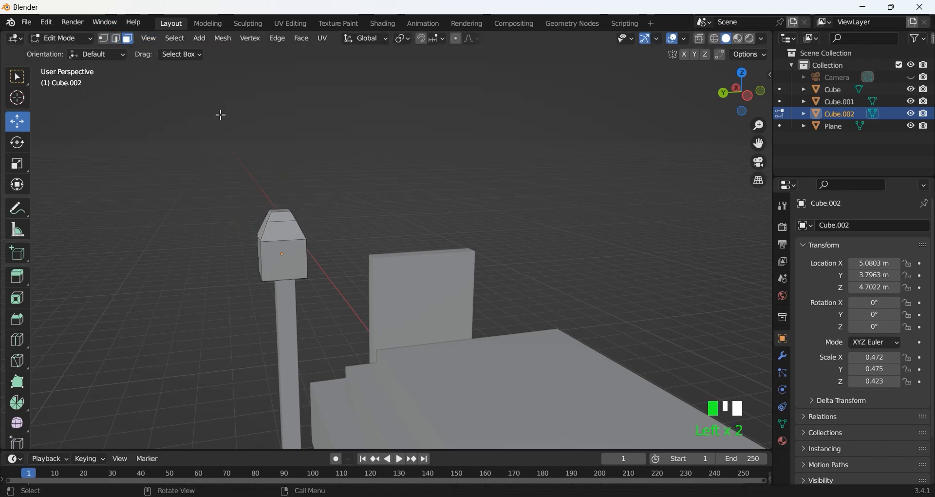
Extrude the roof's small top face, raise it slightly and scale it down to a narrow neck.
{"action": "key", "text": "alt+e"}
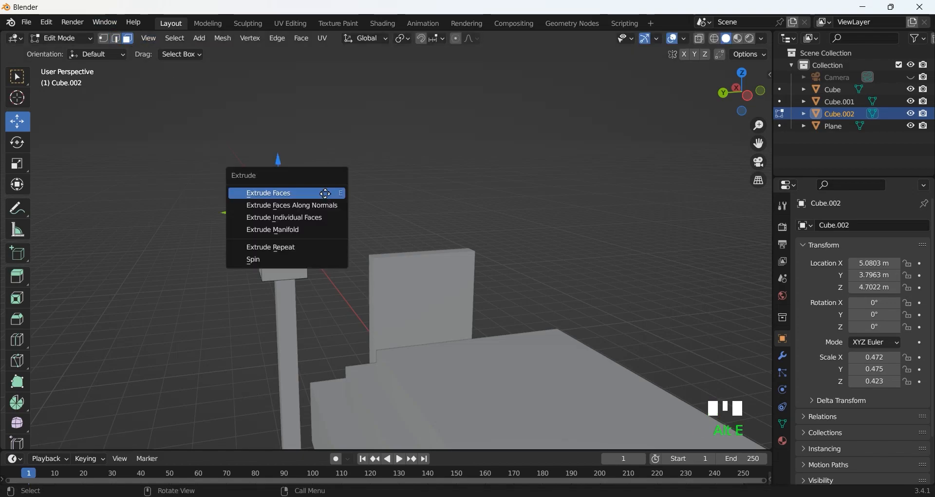
{"action": "left_click", "coordinate": [324, 192]}
{"action": "right_click", "coordinate": [281, 164]}
{"action": "left_click_drag", "start_coordinate": [281, 164], "coordinate": [292, 159]}
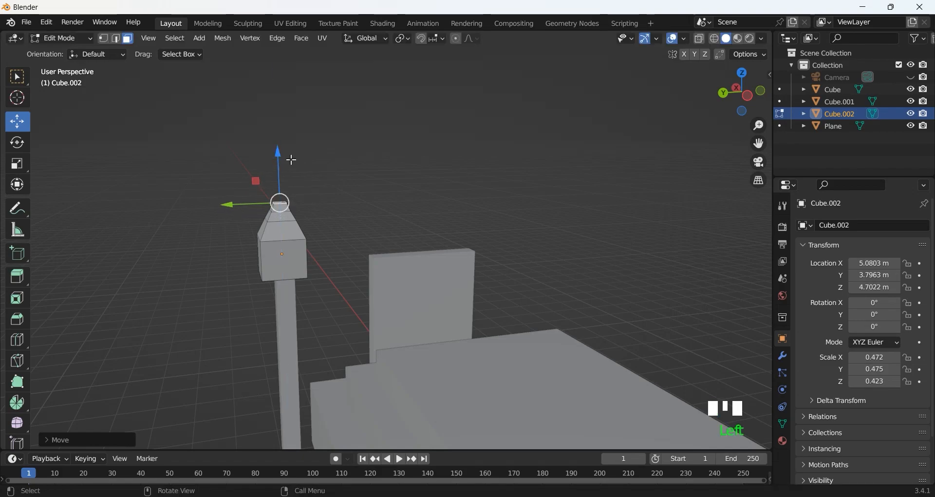
{"action": "key", "text": "s"}
{"action": "left_click", "coordinate": [330, 213]}
Extrude the neck's top face, widen it, and extrude it upward to form the finial's body.
{"action": "key", "text": "alt+e"}
{"action": "left_click", "coordinate": [329, 211]}
{"action": "key", "text": "s"}
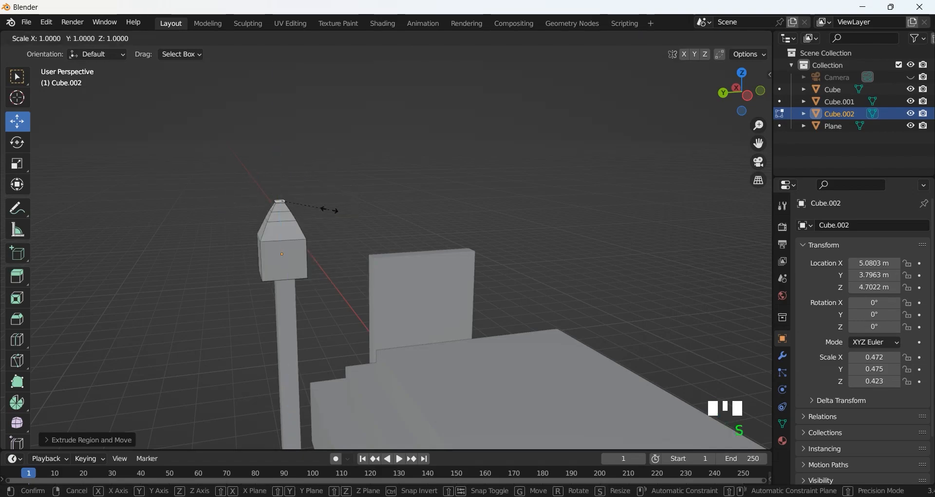
{"action": "left_click", "coordinate": [355, 213]}
{"action": "key", "text": "alt+e"}
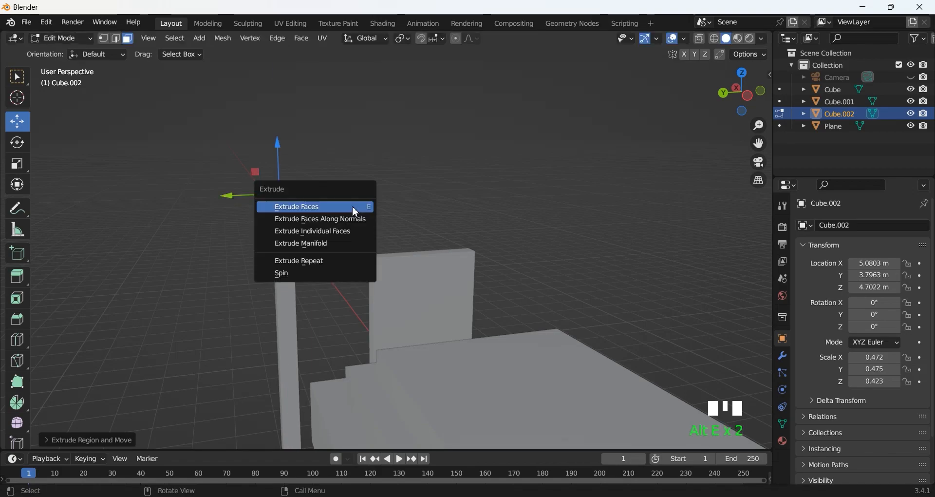
{"action": "left_click", "coordinate": [356, 208]}
{"action": "left_click", "coordinate": [355, 204]}
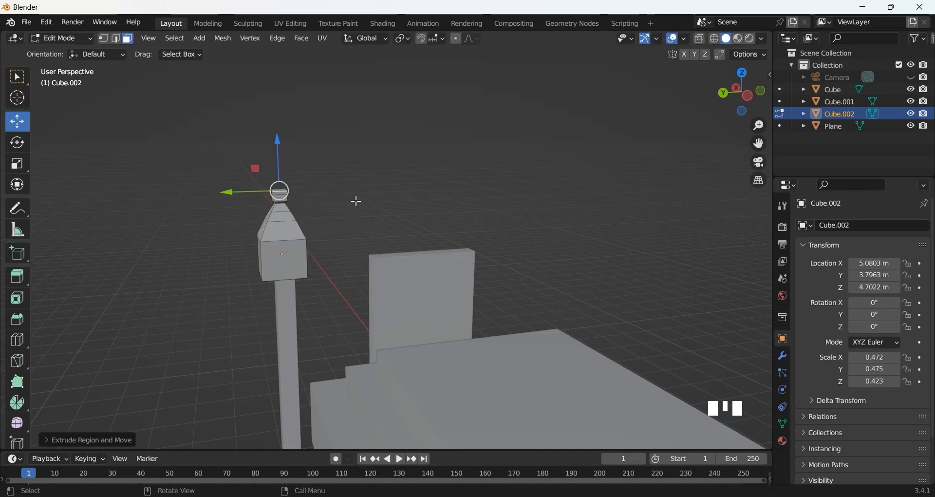
Taper the finial by scaling its top face smaller and raising it slightly.
{"action": "key", "text": "s"}
{"action": "left_click", "coordinate": [314, 190]}
{"action": "left_click_drag", "start_coordinate": [280, 144], "coordinate": [281, 140]}
{"action": "key", "text": "s"}
{"action": "left_click", "coordinate": [336, 199]}
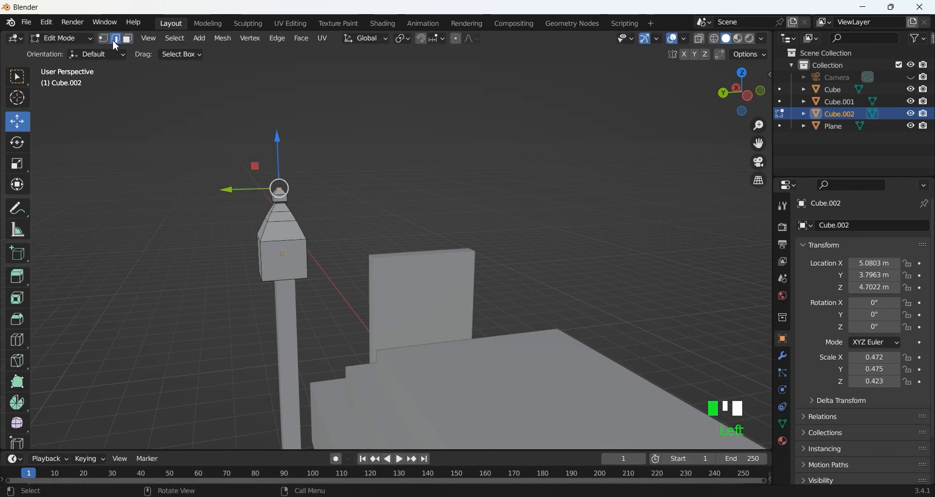
Select the bottom edges of the lamp head and scale them inward so the body narrows toward the post.
{"action": "middle_click_drag", "start_coordinate": [359, 194], "coordinate": [132, 52]}
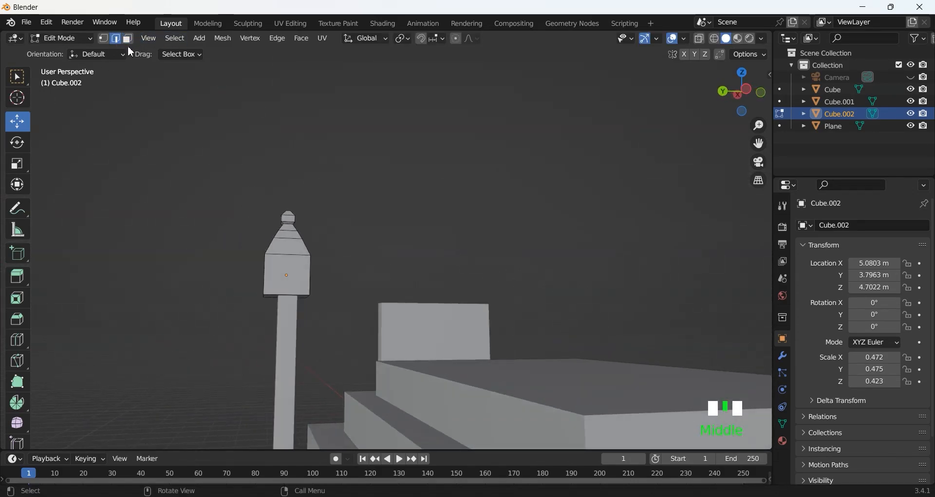
{"action": "middle_click_drag", "start_coordinate": [341, 225], "coordinate": [274, 293]}
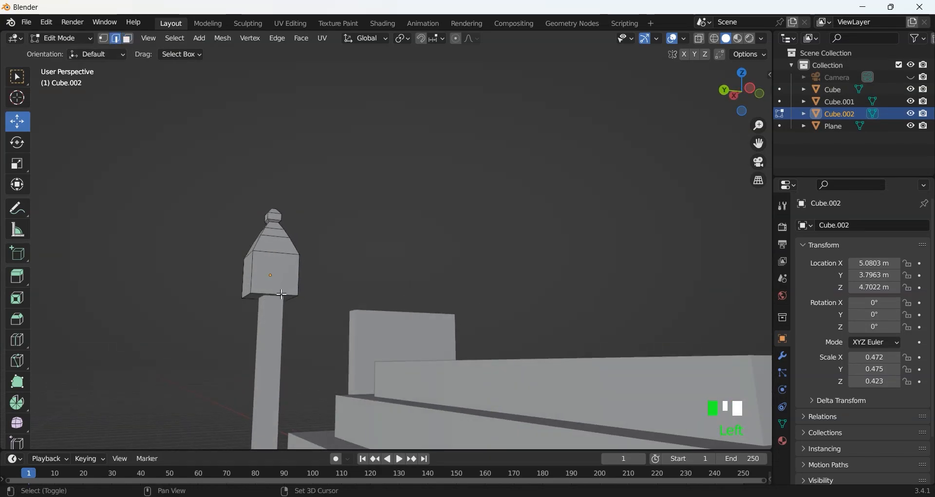
{"action": "double_click", "coordinate": [281, 296], "text": "alt+shift"}
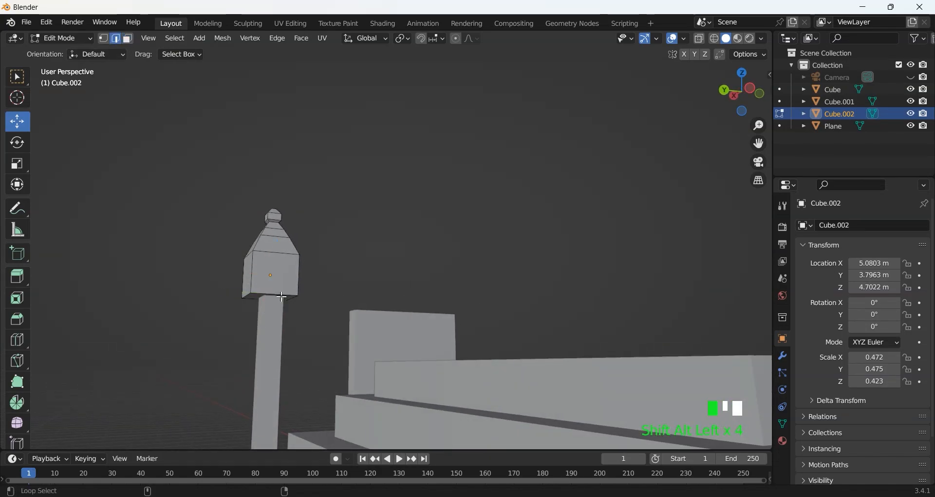
{"action": "middle_click_drag", "start_coordinate": [282, 296], "coordinate": [457, 354]}
{"action": "left_click", "coordinate": [521, 345], "text": "alt+shift"}
{"action": "middle_click_drag", "start_coordinate": [521, 345], "coordinate": [389, 309]}
{"action": "key", "text": "s"}
{"action": "left_click", "coordinate": [376, 305]}
Lower the lamp head's bottom edges slightly and readjust their scale to meet the top of the post.
{"action": "left_click_drag", "start_coordinate": [256, 246], "coordinate": [256, 247]}
{"action": "key", "text": "s"}
{"action": "left_click", "coordinate": [347, 265]}
{"action": "middle_click_drag", "start_coordinate": [115, 205], "coordinate": [150, 92]}
{"action": "left_click_drag", "start_coordinate": [246, 284], "coordinate": [246, 285]}
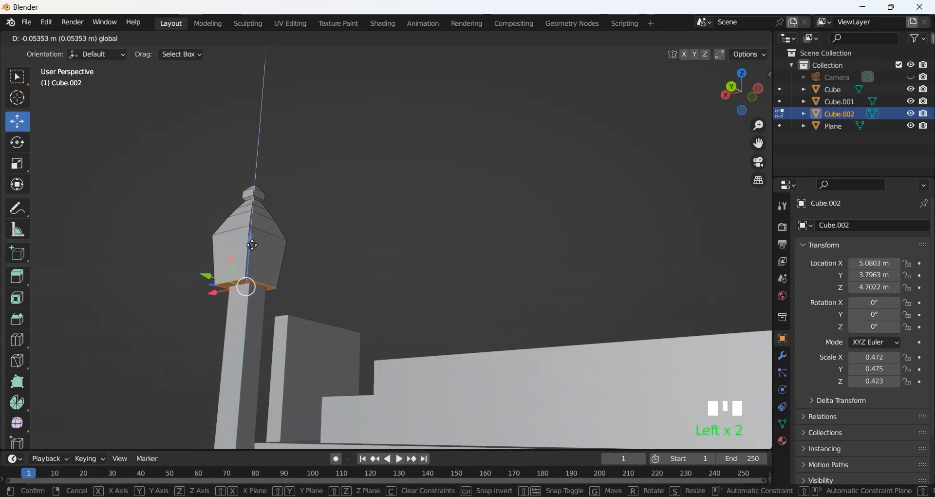
{"action": "middle_click_drag", "start_coordinate": [239, 288], "coordinate": [200, 263]}
Return to Object Mode and shift the post horizontally to line it up under the lamp head.
{"action": "left_click", "coordinate": [61, 38]}
{"action": "left_click", "coordinate": [58, 48]}
{"action": "left_click", "coordinate": [286, 376]}
{"action": "left_click_drag", "start_coordinate": [252, 371], "coordinate": [260, 371]}
{"action": "middle_click_drag", "start_coordinate": [302, 362], "coordinate": [319, 368]}
{"action": "left_click_drag", "start_coordinate": [267, 356], "coordinate": [271, 361]}
Move the lamp head along Y to about 3.72 m so it sits centred on the post.
{"action": "left_click", "coordinate": [198, 334]}
{"action": "middle_click_drag", "start_coordinate": [180, 295], "coordinate": [166, 277]}
{"action": "left_click", "coordinate": [282, 263]}
{"action": "left_click_drag", "start_coordinate": [211, 268], "coordinate": [216, 268]}
{"action": "left_click", "coordinate": [145, 225]}
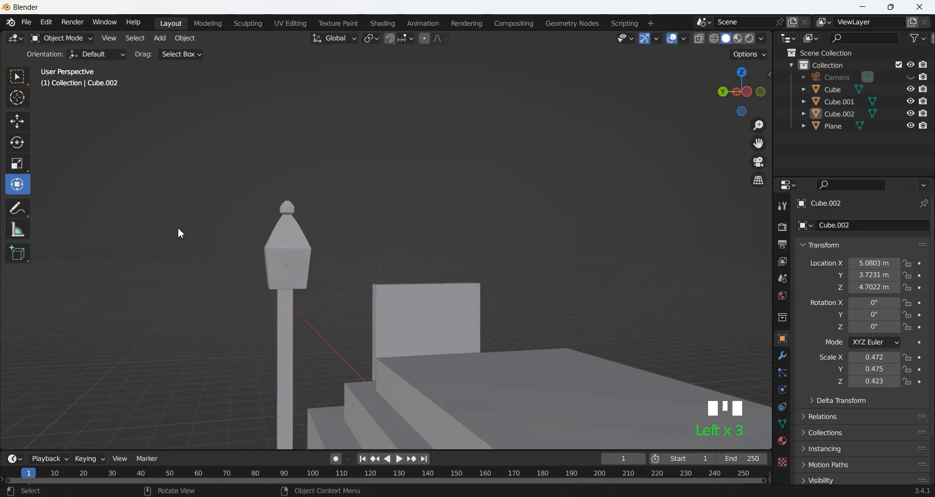
In Edit Mode, extrude one side face of the lamp head and scale it inward to form a framed panel.
{"action": "left_click", "coordinate": [289, 257]}
{"action": "left_click", "coordinate": [61, 38]}
{"action": "left_click", "coordinate": [59, 62]}
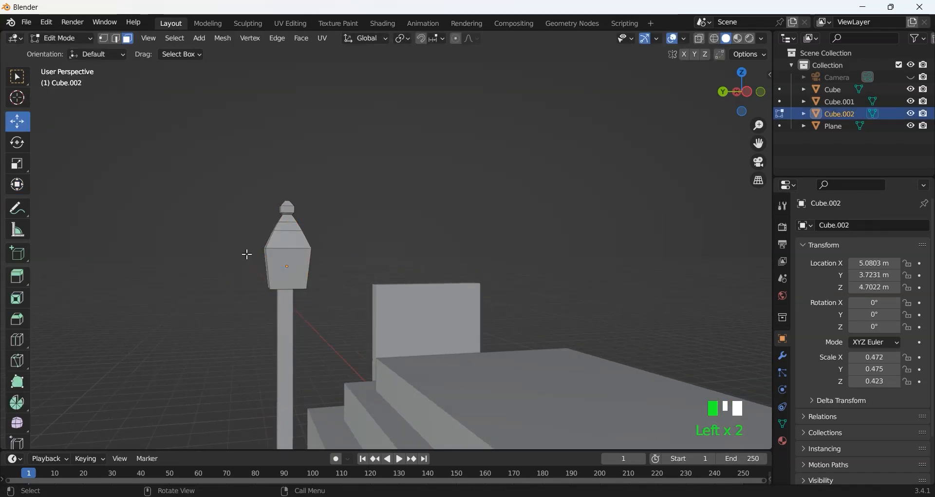
{"action": "key", "text": "alt+e"}
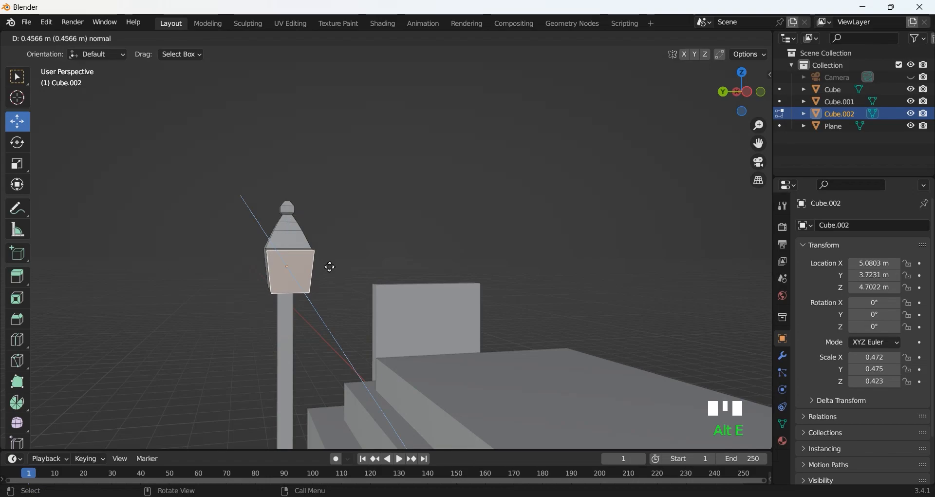
{"action": "left_click", "coordinate": [323, 263]}
Add the same framed panels to the next two side faces of the lamp head with Extrude and inward scaling.
{"action": "middle_click_drag", "start_coordinate": [336, 256], "coordinate": [248, 272]}
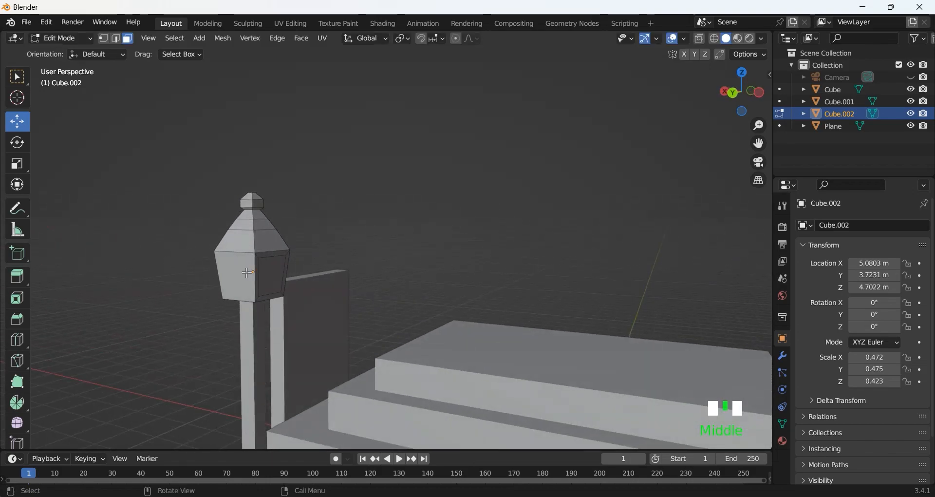
{"action": "key", "text": "alt+e"}
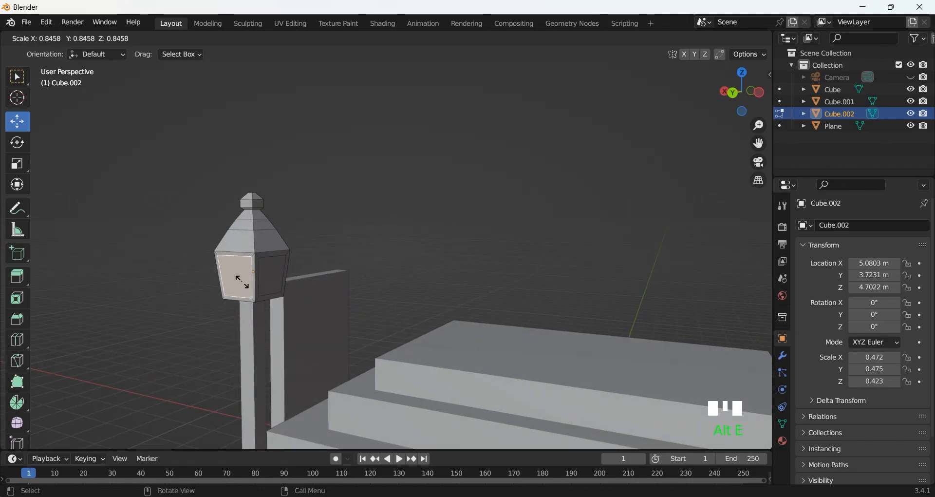
{"action": "left_click", "coordinate": [242, 281]}
{"action": "middle_click_drag", "start_coordinate": [160, 274], "coordinate": [270, 302]}
{"action": "left_click", "coordinate": [372, 344]}
{"action": "key", "text": "alt+e"}
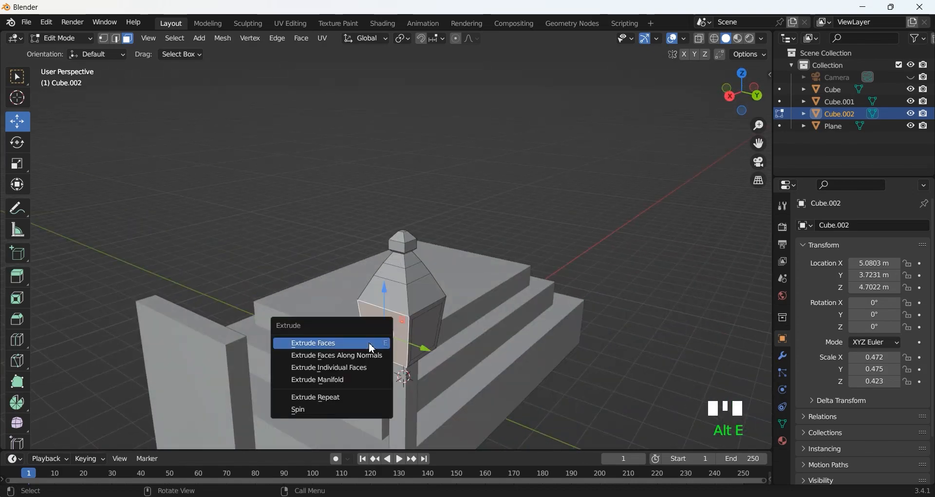
{"action": "left_click", "coordinate": [370, 344]}
{"action": "left_click", "coordinate": [373, 341]}
Extrude the remaining side face of the lamp head and scale it inward into a matching framed panel.
{"action": "middle_click_drag", "start_coordinate": [514, 382], "coordinate": [389, 292]}
{"action": "left_click", "coordinate": [410, 250]}
{"action": "key", "text": "alt+e"}
{"action": "left_click", "coordinate": [435, 316]}
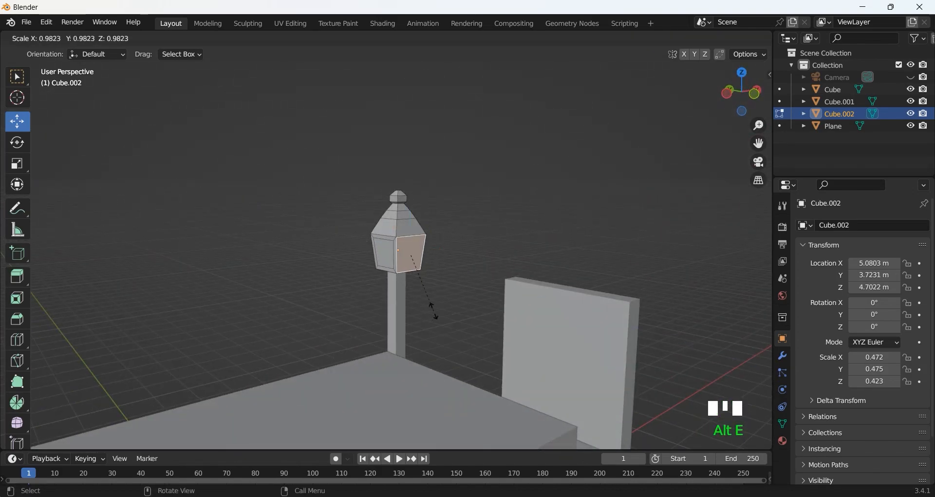
{"action": "left_click", "coordinate": [418, 307]}
Extrude the lower sloping roof face of the lamp head and scale it inward to outline a roof panel.
{"action": "middle_click_drag", "start_coordinate": [488, 238], "coordinate": [174, 266]}
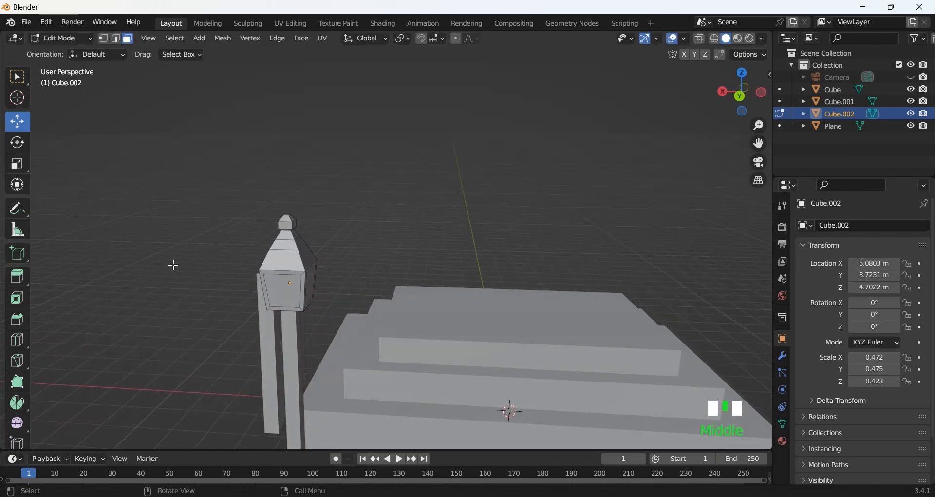
{"action": "key", "text": "alt+e"}
{"action": "left_click", "coordinate": [197, 309]}
{"action": "key", "text": "s"}
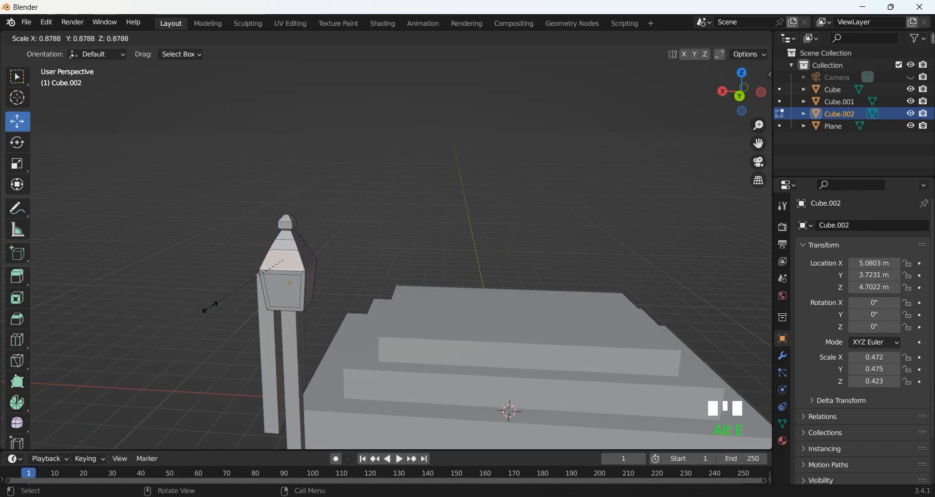
{"action": "left_click", "coordinate": [223, 301]}
Extrude the adjacent lower roof face of the lamp head and shrink it into a matching inset panel.
{"action": "middle_click_drag", "start_coordinate": [317, 260], "coordinate": [263, 261]}
{"action": "key", "text": "alt+e"}
{"action": "left_click", "coordinate": [263, 261]}
{"action": "key", "text": "s"}
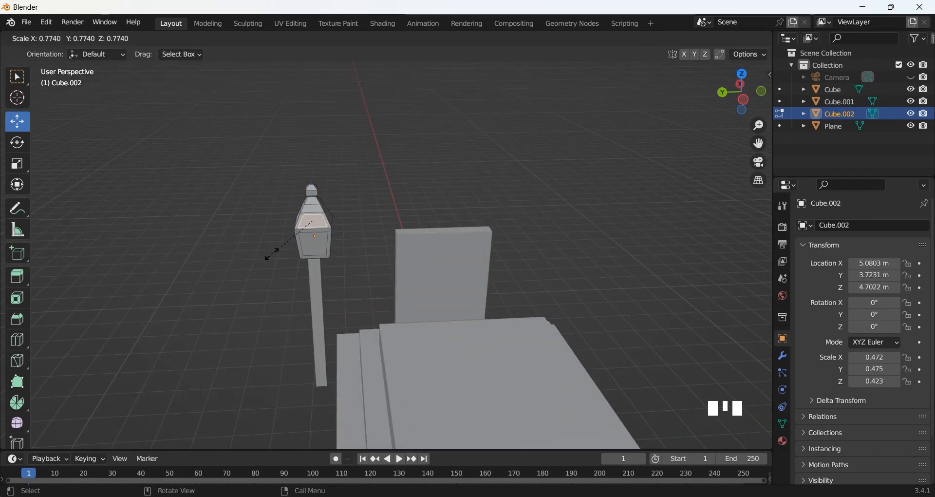
{"action": "left_click", "coordinate": [272, 252]}
Make an inset panel on the third lower roof face of the lamp head with Extrude and Scale.
{"action": "scroll", "coordinate": [391, 214], "scroll_direction": "up", "scroll_amount": 3}
{"action": "middle_click_drag", "start_coordinate": [391, 217], "coordinate": [266, 198]}
{"action": "left_click", "coordinate": [491, 184]}
{"action": "key", "text": "alt+e"}
{"action": "left_click", "coordinate": [366, 259]}
{"action": "key", "text": "s"}
{"action": "left_click", "coordinate": [423, 241]}
Extrude the last lower roof face of the lamp head and scale it inward to complete the roof panels.
{"action": "left_click", "coordinate": [594, 220]}
{"action": "middle_click_drag", "start_coordinate": [595, 219], "coordinate": [451, 221]}
{"action": "left_click", "coordinate": [544, 362]}
{"action": "key", "text": "alt+e"}
{"action": "left_click", "coordinate": [633, 330]}
{"action": "left_click", "coordinate": [317, 349]}
{"action": "middle_click_drag", "start_coordinate": [317, 349], "coordinate": [263, 230]}
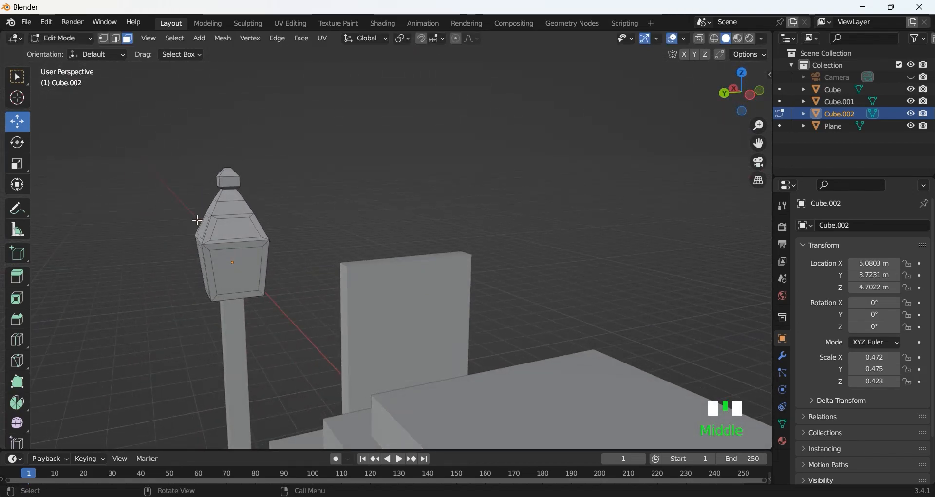
Return to Object Mode, add a Bevel modifier to the post and adjust the bevel amount.
{"action": "left_click", "coordinate": [61, 38]}
{"action": "left_click", "coordinate": [68, 50]}
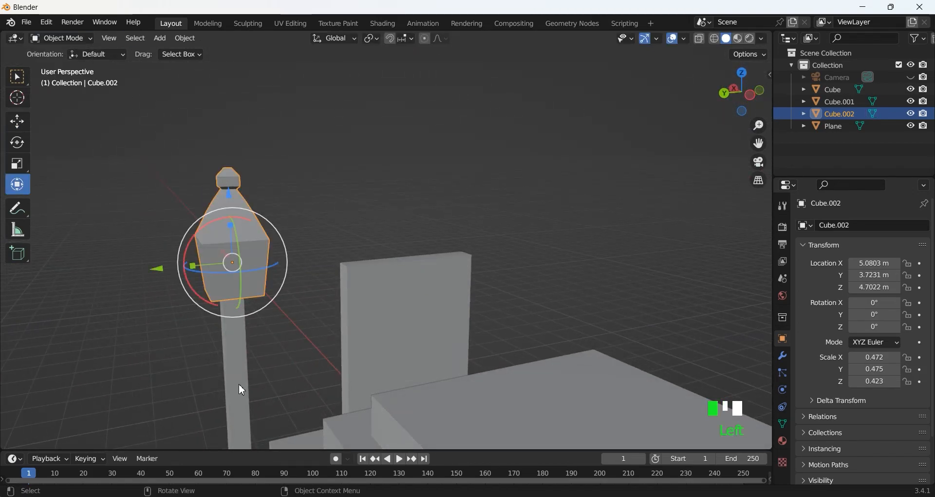
{"action": "left_click", "coordinate": [242, 390]}
{"action": "left_click", "coordinate": [783, 356]}
{"action": "left_click", "coordinate": [824, 225]}
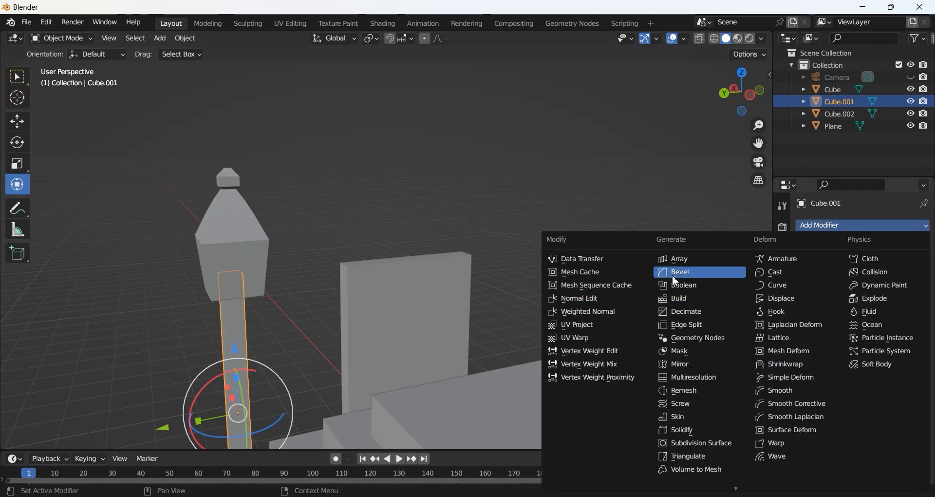
{"action": "left_click", "coordinate": [671, 270]}
{"action": "mouse_move", "coordinate": [880, 291]}
{"action": "left_mouse_down"}
{"action": "mouse_move", "coordinate": [904, 291]}
{"action": "mouse_move", "coordinate": [862, 305]}
{"action": "mouse_move", "coordinate": [875, 307]}
{"action": "left_mouse_up"}
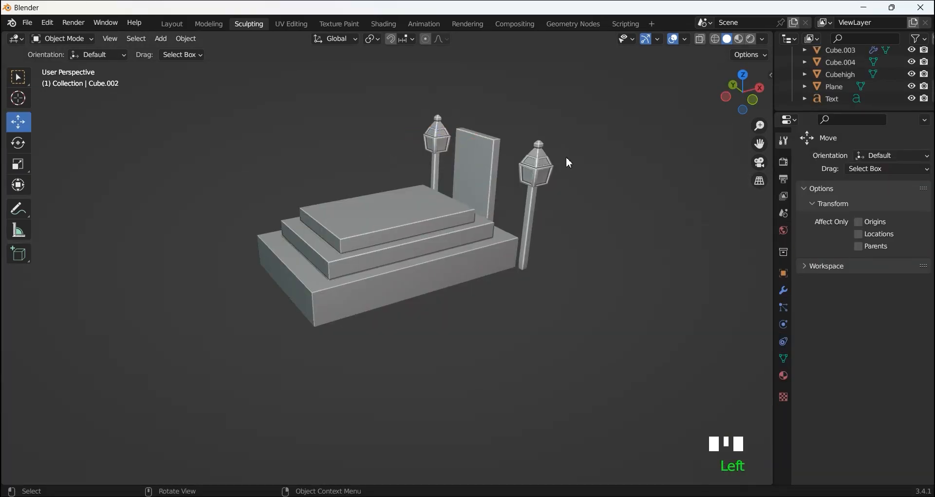
Move the text object about -0.54 m along X in front of the headstone.
{"action": "left_click_drag", "start_coordinate": [507, 177], "coordinate": [501, 175]}
{"action": "middle_click_drag", "start_coordinate": [504, 196], "coordinate": [489, 207]}
{"action": "scroll", "coordinate": [489, 206], "scroll_direction": "up", "scroll_amount": 2}
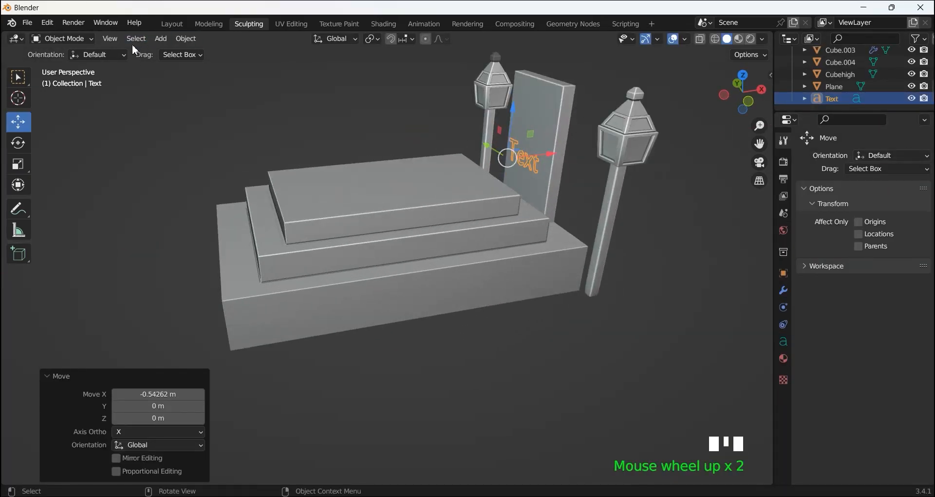
Replace the text object's wording with "Unknown" and convert the text to a mesh.
{"action": "left_click", "coordinate": [92, 39]}
{"action": "left_click", "coordinate": [73, 66]}
{"action": "middle_click_drag", "start_coordinate": [376, 144], "coordinate": [423, 166]}
{"action": "scroll", "coordinate": [519, 141], "scroll_direction": "up", "scroll_amount": 1}
{"action": "type", "text": "UN"}
{"action": "key", "text": "BackSpace"}
{"action": "key", "text": "BackSpace"}
{"action": "key", "text": "BackSpace"}
{"action": "key", "text": "BackSpace"}
{"action": "key", "text": "BackSpace"}
{"action": "key", "text": "BackSpace"}
{"action": "key", "text": "BackSpace"}
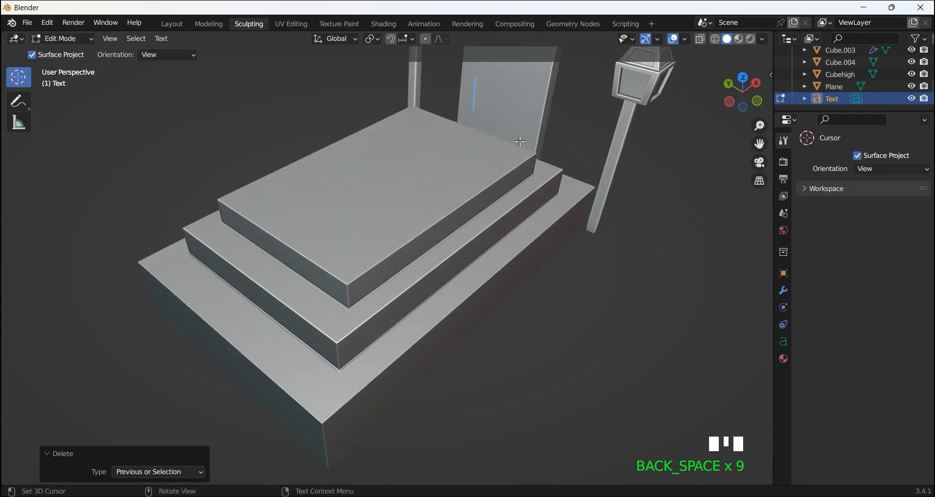
{"action": "type", "text": "N"}
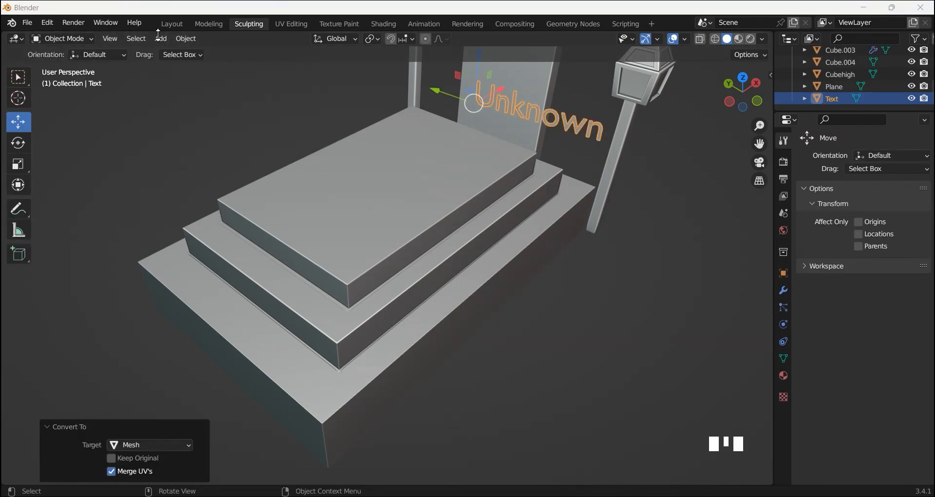
In Edit Mode, select all of the "Unknown" lettering and extrude its faces to give it thickness.
{"action": "left_click", "coordinate": [62, 38]}
{"action": "left_click", "coordinate": [53, 61]}
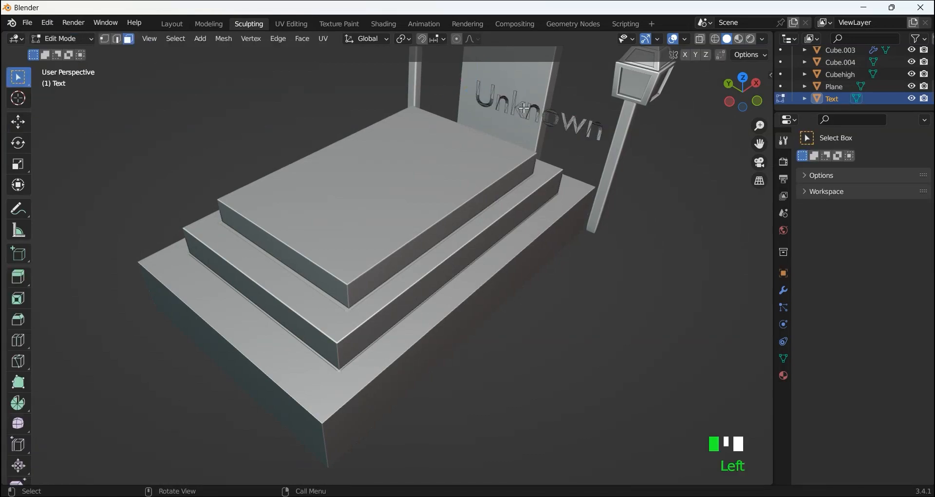
{"action": "key", "text": "a"}
{"action": "key", "text": "alt+e"}
{"action": "left_click", "coordinate": [567, 218]}
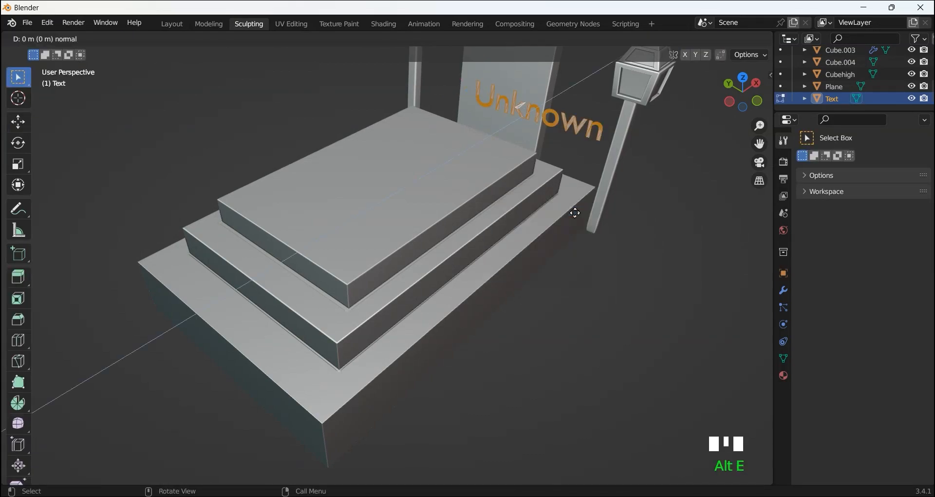
{"action": "left_click", "coordinate": [569, 213]}
Return to Object Mode and scale the "Unknown" lettering down to fit the headstone's width.
{"action": "left_click", "coordinate": [86, 40]}
{"action": "left_click", "coordinate": [54, 50]}
{"action": "key", "text": "s"}
{"action": "left_click", "coordinate": [485, 76]}
{"action": "left_click", "coordinate": [480, 61]}
{"action": "left_click", "coordinate": [480, 99]}
Position the "Unknown" lettering within the front face of the headstone.
{"action": "left_click_drag", "start_coordinate": [437, 91], "coordinate": [418, 84]}
{"action": "mouse_move", "coordinate": [483, 80]}
{"action": "left_mouse_down"}
{"action": "mouse_move", "coordinate": [499, 72]}
{"action": "mouse_move", "coordinate": [491, 75]}
{"action": "left_mouse_up"}
{"action": "left_click_drag", "start_coordinate": [426, 80], "coordinate": [422, 78]}
{"action": "middle_click_drag", "start_coordinate": [571, 122], "coordinate": [667, 207]}
{"action": "left_click", "coordinate": [638, 139]}
{"action": "middle_click_drag", "start_coordinate": [638, 140], "coordinate": [577, 134]}
{"action": "left_click", "coordinate": [591, 140]}
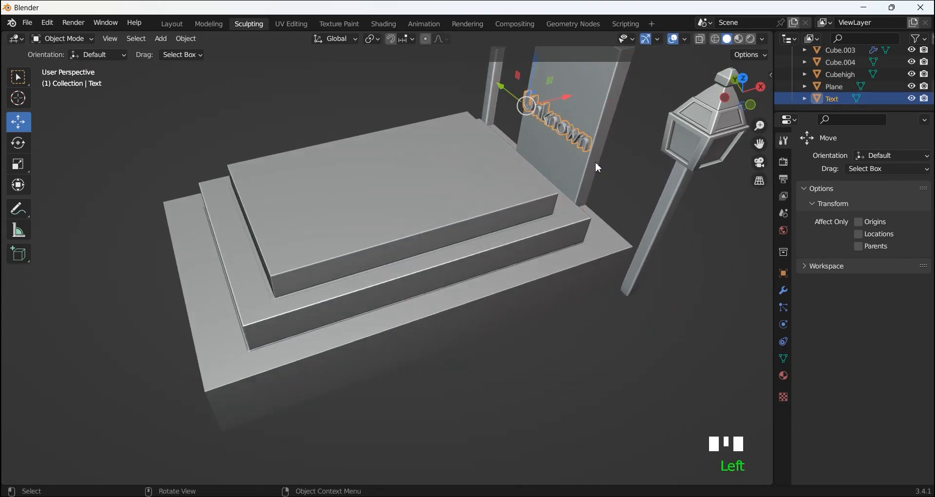
Add a Bevel modifier with more segments to the "Unknown" lettering, apply it and put the lettering into Edit Mode.
{"action": "scroll", "coordinate": [598, 168], "scroll_direction": "up", "scroll_amount": 2}
{"action": "left_click", "coordinate": [784, 291]}
{"action": "left_click", "coordinate": [828, 161]}
{"action": "left_click", "coordinate": [679, 211]}
{"action": "left_click_drag", "start_coordinate": [883, 241], "coordinate": [910, 241]}
{"action": "left_click", "coordinate": [895, 180]}
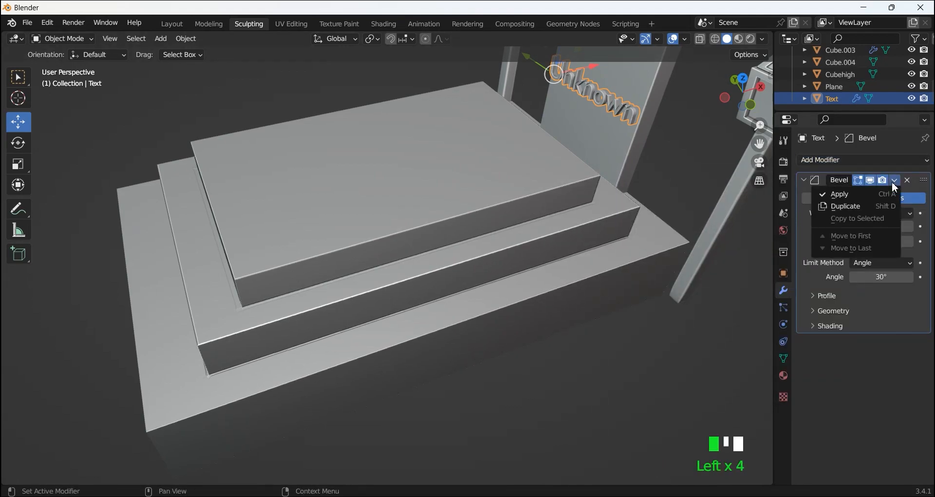
{"action": "left_click", "coordinate": [824, 194]}
{"action": "left_click", "coordinate": [63, 64]}
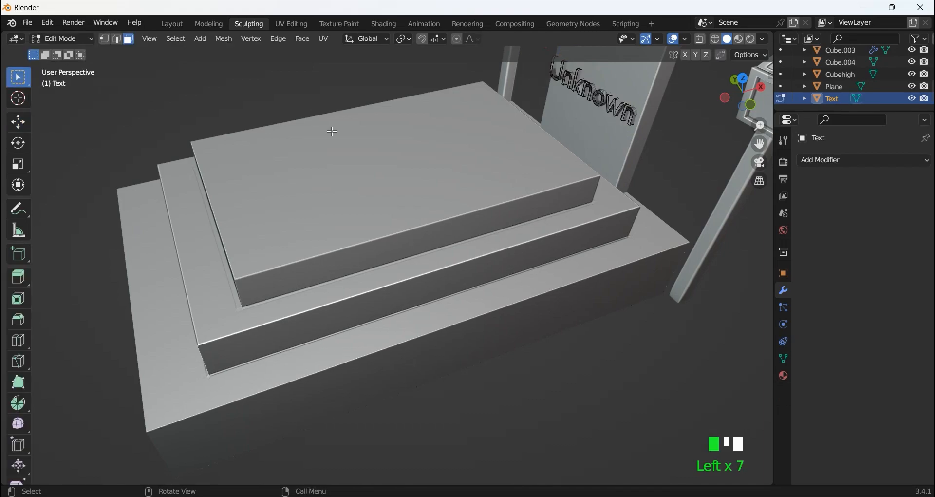
Return to Object Mode and nudge the "Unknown" lettering into place on the headstone with the Transform tool.
{"action": "left_click", "coordinate": [74, 38]}
{"action": "left_click", "coordinate": [61, 52]}
{"action": "left_click", "coordinate": [18, 185]}
{"action": "left_click_drag", "start_coordinate": [583, 69], "coordinate": [592, 66]}
{"action": "left_click", "coordinate": [555, 99]}
{"action": "left_click", "coordinate": [637, 96]}
{"action": "middle_click_drag", "start_coordinate": [644, 93], "coordinate": [611, 111]}
{"action": "scroll", "coordinate": [612, 117], "scroll_direction": "down", "scroll_amount": 1}
{"action": "left_click_drag", "start_coordinate": [639, 169], "coordinate": [637, 174]}
{"action": "middle_click_drag", "start_coordinate": [639, 190], "coordinate": [615, 181]}
Fine-tune how the "Unknown" lettering sits against the headstone's front face and leave it deselected.
{"action": "middle_click_drag", "start_coordinate": [696, 205], "coordinate": [730, 165]}
{"action": "left_click_drag", "start_coordinate": [603, 67], "coordinate": [605, 79]}
{"action": "left_click", "coordinate": [694, 180]}
{"action": "middle_click_drag", "start_coordinate": [694, 183], "coordinate": [760, 222]}
{"action": "middle_click_drag", "start_coordinate": [572, 140], "coordinate": [694, 128]}
{"action": "left_click", "coordinate": [253, 121]}
{"action": "left_click_drag", "start_coordinate": [174, 153], "coordinate": [154, 159]}
{"action": "left_click", "coordinate": [345, 110]}
{"action": "middle_click_drag", "start_coordinate": [347, 111], "coordinate": [649, 183]}
{"action": "scroll", "coordinate": [464, 112], "scroll_direction": "up", "scroll_amount": 1}
{"action": "left_click", "coordinate": [650, 184]}
{"action": "left_click_drag", "start_coordinate": [693, 153], "coordinate": [591, 72]}
{"action": "middle_click_drag", "start_coordinate": [592, 74], "coordinate": [505, 223]}
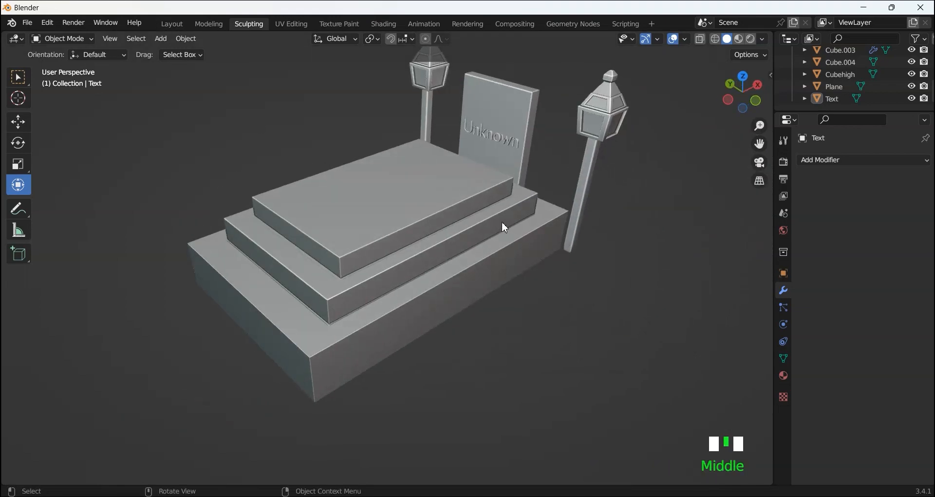
Select the three-tier stepped base and enter Sculpt Mode on it with the Draw Sharp brush.
{"action": "left_click", "coordinate": [469, 213]}
{"action": "left_click", "coordinate": [253, 25]}
{"action": "left_click", "coordinate": [207, 23]}
{"action": "left_click", "coordinate": [174, 24]}
{"action": "left_click", "coordinate": [245, 24]}
{"action": "left_click", "coordinate": [22, 98]}
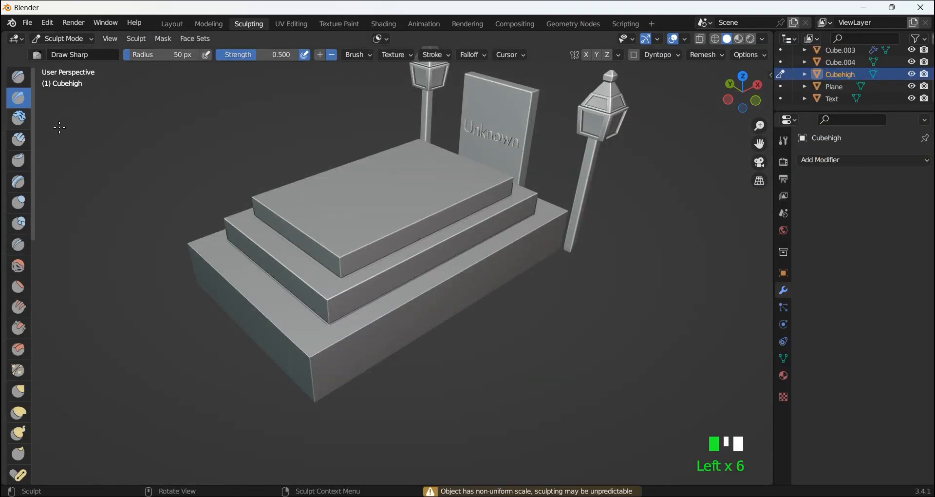
Set the Draw Sharp brush to a 22 px radius and 1.000 strength and try it on the top tier's front corner.
{"action": "left_click_drag", "start_coordinate": [137, 53], "coordinate": [132, 54]}
{"action": "left_click_drag", "start_coordinate": [340, 255], "coordinate": [342, 251]}
{"action": "scroll", "coordinate": [246, 163], "scroll_direction": "up", "scroll_amount": 2}
{"action": "middle_click_drag", "start_coordinate": [262, 163], "coordinate": [269, 162]}
{"action": "left_click", "coordinate": [912, 62]}
{"action": "key", "text": "ctrl+z"}
{"action": "left_click", "coordinate": [335, 256]}
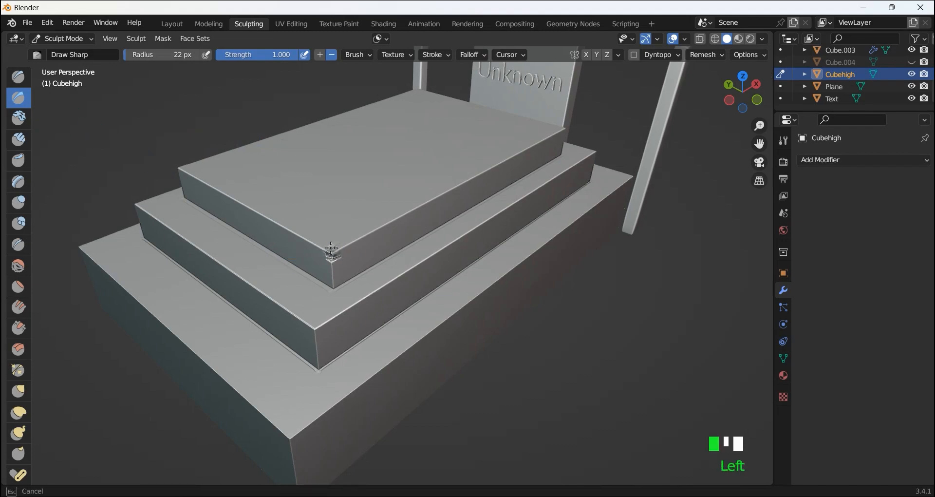
{"action": "middle_click_drag", "start_coordinate": [334, 256], "coordinate": [411, 313]}
With the Scrape/Peaks brush, chip away one front corner of the top and middle tiers.
{"action": "left_click", "coordinate": [18, 328]}
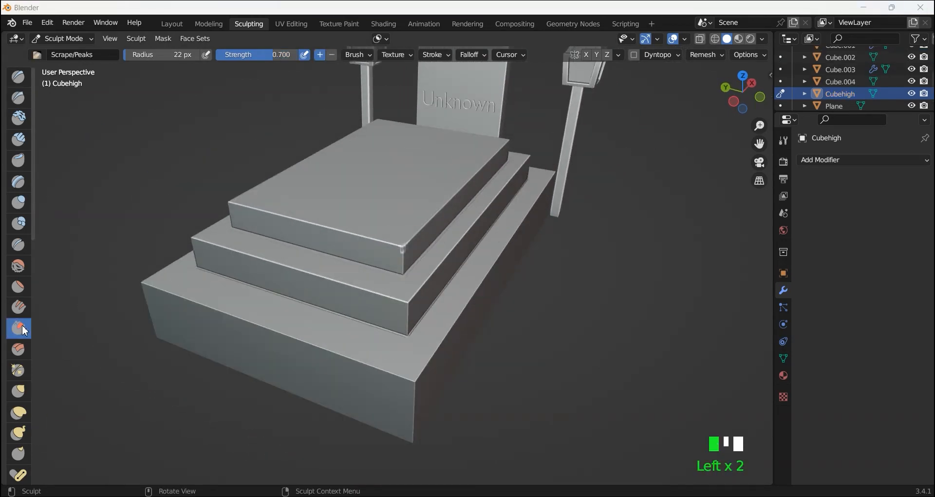
{"action": "left_click_drag", "start_coordinate": [401, 248], "coordinate": [401, 248]}
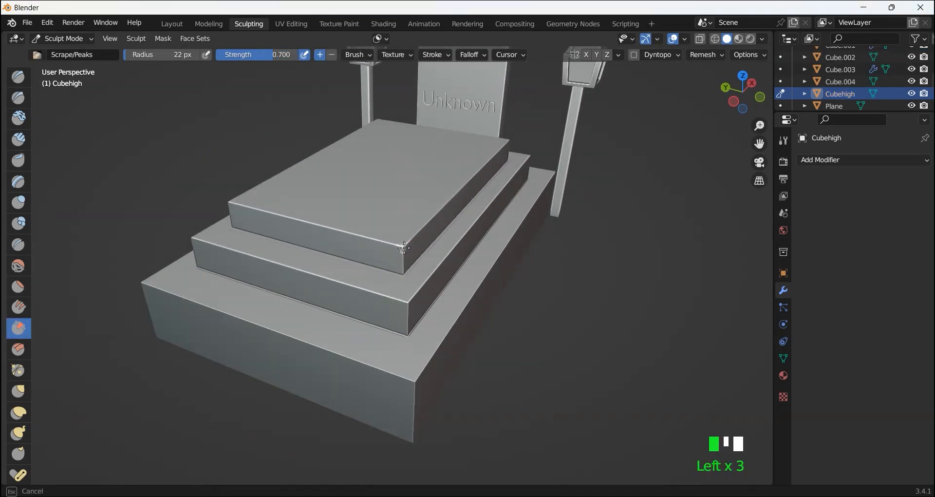
{"action": "scroll", "coordinate": [402, 275], "scroll_direction": "up", "scroll_amount": 3}
{"action": "left_click_drag", "start_coordinate": [418, 211], "coordinate": [451, 216]}
{"action": "scroll", "coordinate": [502, 297], "scroll_direction": "down", "scroll_amount": 7}
{"action": "middle_click_drag", "start_coordinate": [479, 304], "coordinate": [499, 307]}
{"action": "left_click_drag", "start_coordinate": [448, 278], "coordinate": [448, 279]}
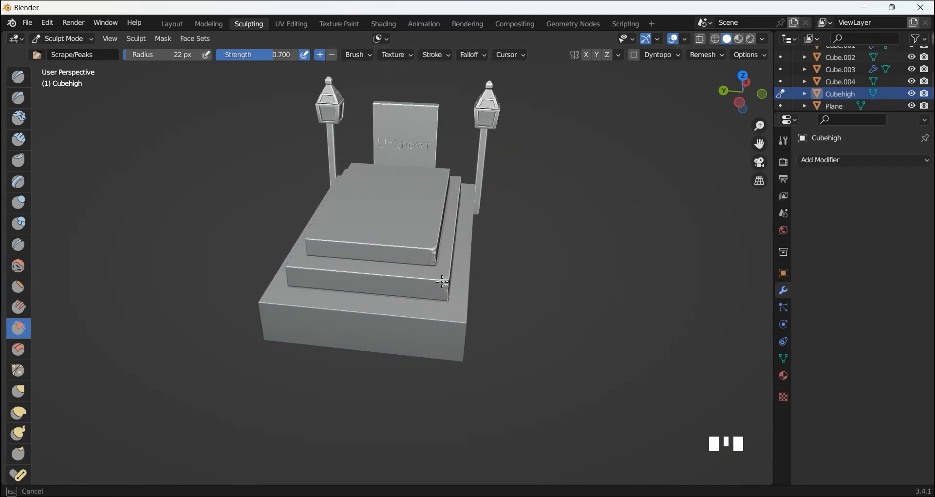
Raise the Scrape/Peaks strength to 1.000 and wear down the opposite front corners of the top and middle tiers.
{"action": "middle_click_drag", "start_coordinate": [451, 276], "coordinate": [363, 251]}
{"action": "left_click_drag", "start_coordinate": [363, 251], "coordinate": [364, 255]}
{"action": "scroll", "coordinate": [365, 255], "scroll_direction": "up", "scroll_amount": 1}
{"action": "middle_click_drag", "start_coordinate": [388, 278], "coordinate": [407, 279]}
{"action": "left_click_drag", "start_coordinate": [395, 262], "coordinate": [396, 267]}
{"action": "left_click_drag", "start_coordinate": [244, 55], "coordinate": [273, 55]}
{"action": "left_click_drag", "start_coordinate": [400, 258], "coordinate": [403, 267]}
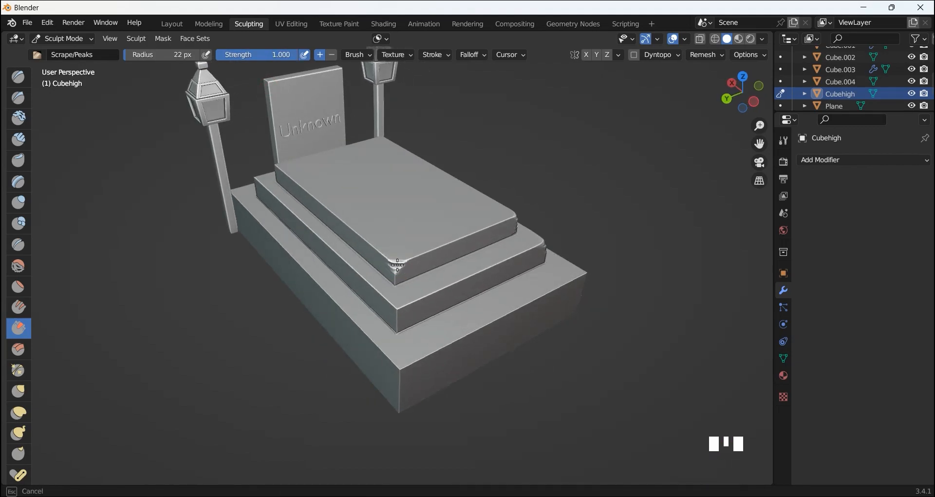
{"action": "left_click_drag", "start_coordinate": [399, 298], "coordinate": [400, 315]}
Deepen the chipped front corners and scrape down the front corner of the lowest tier.
{"action": "middle_click_drag", "start_coordinate": [626, 257], "coordinate": [580, 258]}
{"action": "left_click_drag", "start_coordinate": [477, 287], "coordinate": [479, 295]}
{"action": "left_click_drag", "start_coordinate": [506, 336], "coordinate": [506, 344]}
{"action": "mouse_move", "coordinate": [506, 344]}
{"action": "middle_mouse_down"}
{"action": "mouse_move", "coordinate": [554, 340]}
{"action": "mouse_move", "coordinate": [422, 398]}
{"action": "middle_mouse_up"}
{"action": "left_click_drag", "start_coordinate": [420, 399], "coordinate": [421, 400]}
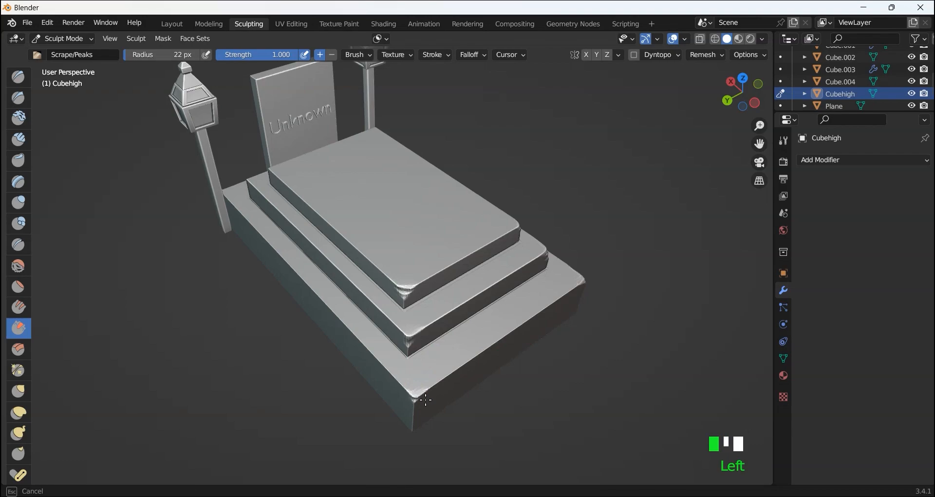
Scrape the corners of the stepped base at the headstone end, near one lamp post.
{"action": "middle_click_drag", "start_coordinate": [292, 316], "coordinate": [366, 307]}
{"action": "middle_click_drag", "start_coordinate": [232, 308], "coordinate": [371, 317]}
{"action": "mouse_move", "coordinate": [463, 368]}
{"action": "middle_mouse_down"}
{"action": "mouse_move", "coordinate": [507, 363]}
{"action": "mouse_move", "coordinate": [550, 341]}
{"action": "middle_mouse_up"}
{"action": "left_click_drag", "start_coordinate": [578, 253], "coordinate": [580, 257]}
{"action": "left_click_drag", "start_coordinate": [543, 219], "coordinate": [543, 219]}
{"action": "middle_click_drag", "start_coordinate": [543, 219], "coordinate": [517, 259]}
{"action": "left_click_drag", "start_coordinate": [517, 259], "coordinate": [517, 259]}
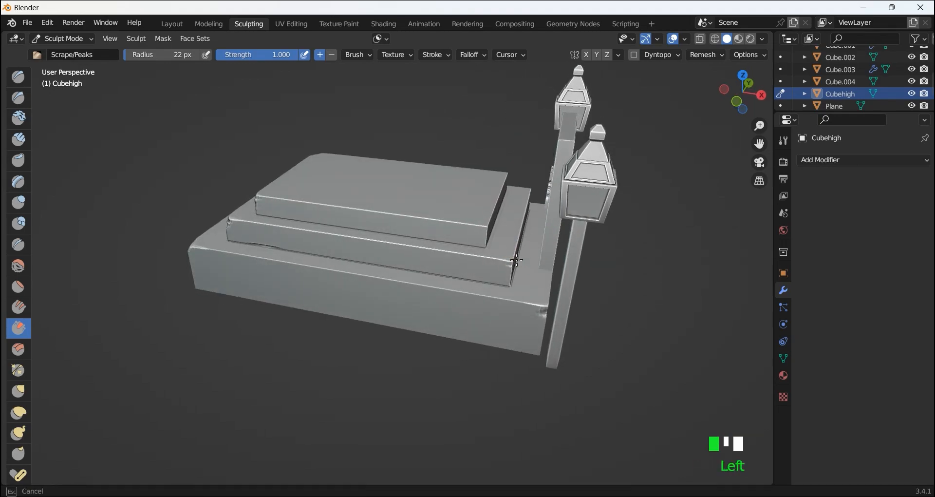
{"action": "left_click", "coordinate": [491, 222]}
Chip the headstone-end corners on the other long side and begin wearing the middle tier's long upper edge.
{"action": "middle_click_drag", "start_coordinate": [491, 224], "coordinate": [317, 225]}
{"action": "left_click", "coordinate": [316, 241]}
{"action": "mouse_move", "coordinate": [298, 272]}
{"action": "left_mouse_down"}
{"action": "mouse_move", "coordinate": [320, 269]}
{"action": "mouse_move", "coordinate": [296, 258]}
{"action": "left_mouse_up"}
{"action": "scroll", "coordinate": [231, 238], "scroll_direction": "up", "scroll_amount": 2}
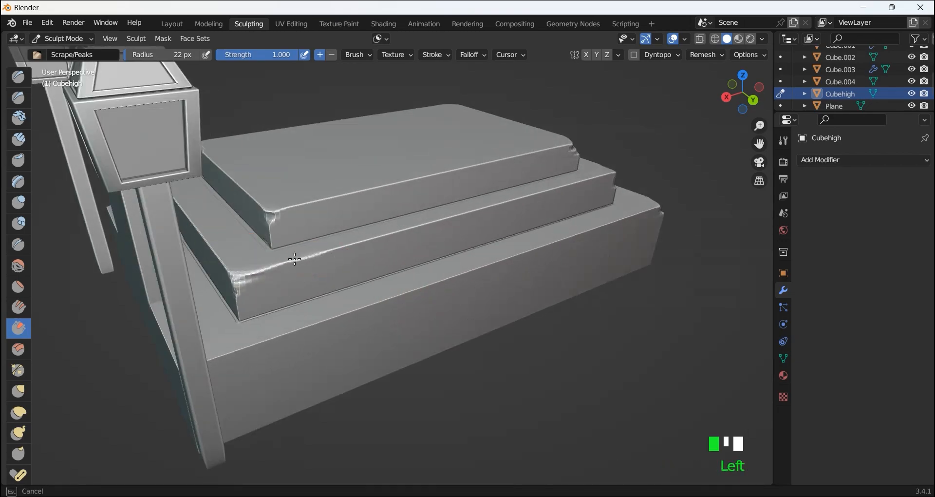
{"action": "middle_click_drag", "start_coordinate": [295, 256], "coordinate": [241, 258]}
{"action": "left_click_drag", "start_coordinate": [266, 214], "coordinate": [289, 220]}
{"action": "scroll", "coordinate": [290, 221], "scroll_direction": "up", "scroll_amount": 3}
{"action": "scroll", "coordinate": [652, 259], "scroll_direction": "down", "scroll_amount": 2}
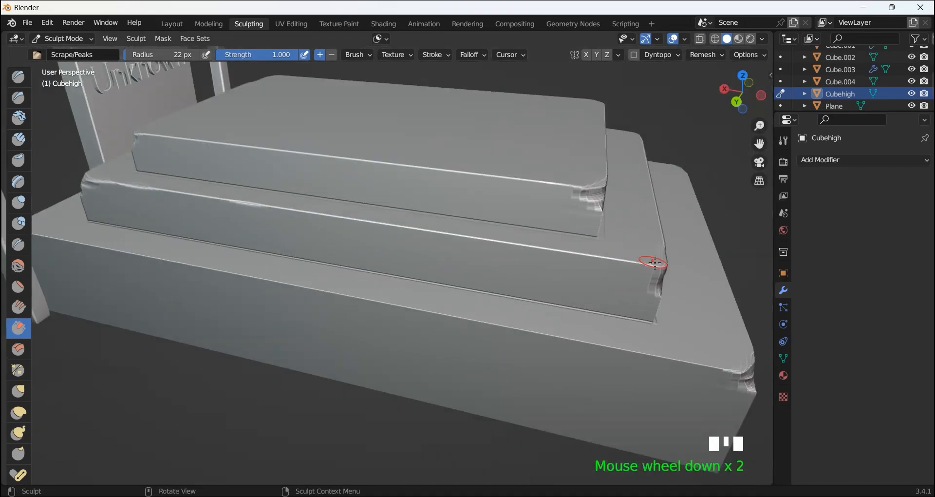
Continue scraping along the middle tier's long upper edge to make it uneven.
{"action": "left_click_drag", "start_coordinate": [651, 258], "coordinate": [614, 260]}
{"action": "left_click_drag", "start_coordinate": [561, 248], "coordinate": [557, 249]}
{"action": "scroll", "coordinate": [547, 276], "scroll_direction": "up", "scroll_amount": 1}
{"action": "middle_click_drag", "start_coordinate": [547, 275], "coordinate": [589, 283]}
{"action": "left_click_drag", "start_coordinate": [626, 210], "coordinate": [497, 226]}
{"action": "left_click_drag", "start_coordinate": [139, 268], "coordinate": [172, 271]}
{"action": "left_click_drag", "start_coordinate": [427, 247], "coordinate": [430, 246]}
Increase the Scrape/Peaks radius to 35 px and broaden the wear on the tiers' long edges.
{"action": "left_click", "coordinate": [129, 58]}
{"action": "left_click_drag", "start_coordinate": [129, 59], "coordinate": [133, 60]}
{"action": "mouse_move", "coordinate": [422, 241]}
{"action": "left_mouse_down"}
{"action": "mouse_move", "coordinate": [388, 243]}
{"action": "mouse_move", "coordinate": [435, 242]}
{"action": "left_mouse_up"}
{"action": "middle_click_drag", "start_coordinate": [453, 239], "coordinate": [355, 288]}
{"action": "mouse_move", "coordinate": [355, 288]}
{"action": "left_mouse_down"}
{"action": "mouse_move", "coordinate": [468, 320]}
{"action": "mouse_move", "coordinate": [547, 359]}
{"action": "left_mouse_up"}
Scrape the full length of the lowest tier's long upper edge into a worn, irregular line.
{"action": "scroll", "coordinate": [547, 359], "scroll_direction": "down", "scroll_amount": 4}
{"action": "middle_click_drag", "start_coordinate": [547, 359], "coordinate": [490, 309]}
{"action": "left_click_drag", "start_coordinate": [491, 309], "coordinate": [492, 308]}
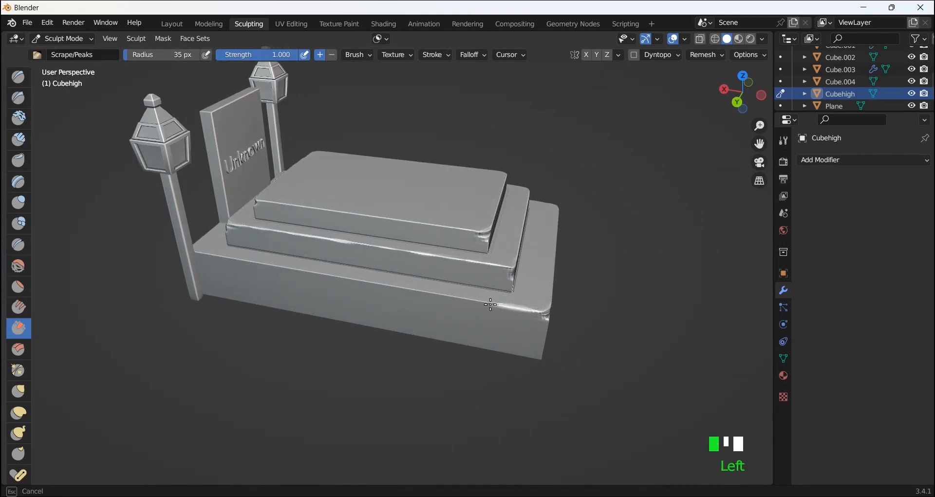
{"action": "middle_click_drag", "start_coordinate": [492, 308], "coordinate": [501, 283]}
{"action": "left_click_drag", "start_coordinate": [502, 283], "coordinate": [445, 280]}
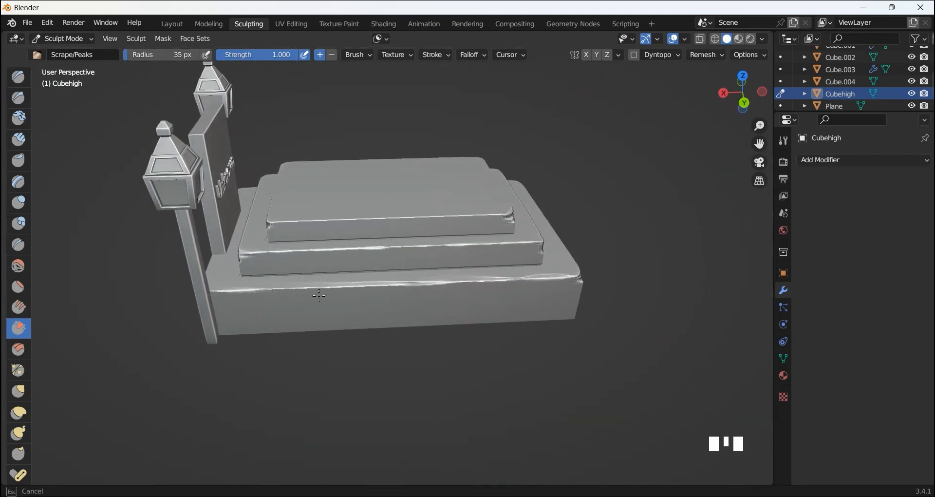
{"action": "scroll", "coordinate": [243, 298], "scroll_direction": "up", "scroll_amount": 1}
{"action": "left_click_drag", "start_coordinate": [244, 297], "coordinate": [418, 290]}
Wear down the upper edge along the front of the lowest tier.
{"action": "middle_click_drag", "start_coordinate": [528, 324], "coordinate": [451, 335]}
{"action": "mouse_move", "coordinate": [468, 337]}
{"action": "left_mouse_down"}
{"action": "mouse_move", "coordinate": [383, 363]}
{"action": "mouse_move", "coordinate": [399, 363]}
{"action": "left_mouse_up"}
{"action": "left_click_drag", "start_coordinate": [628, 286], "coordinate": [513, 322]}
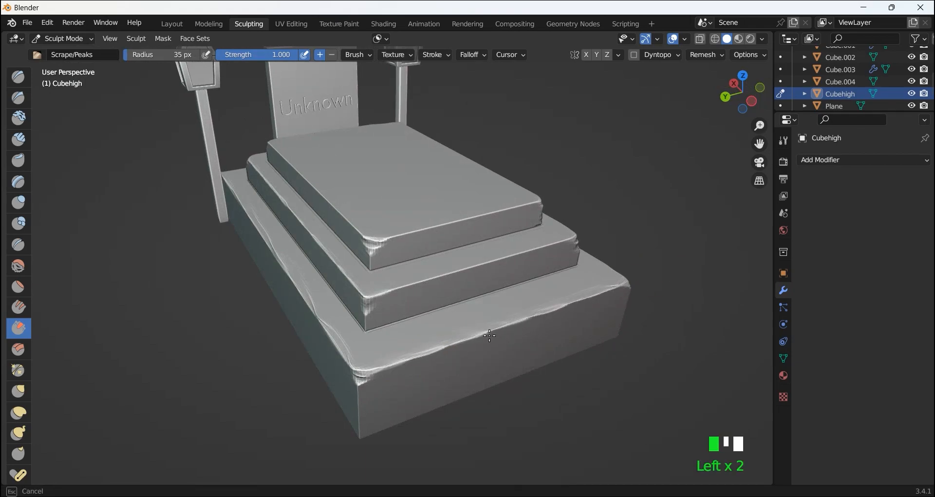
{"action": "scroll", "coordinate": [492, 233], "scroll_direction": "down", "scroll_amount": 3}
{"action": "middle_click_drag", "start_coordinate": [492, 233], "coordinate": [383, 258]}
Scrape irregular wear into the remaining long edges and the top tier's front edge.
{"action": "left_click_drag", "start_coordinate": [389, 322], "coordinate": [325, 361]}
{"action": "mouse_move", "coordinate": [536, 254]}
{"action": "left_mouse_down"}
{"action": "mouse_move", "coordinate": [502, 220]}
{"action": "mouse_move", "coordinate": [447, 256]}
{"action": "mouse_move", "coordinate": [376, 270]}
{"action": "left_mouse_up"}
{"action": "left_click_drag", "start_coordinate": [382, 266], "coordinate": [349, 283]}
{"action": "middle_click_drag", "start_coordinate": [388, 280], "coordinate": [473, 282]}
{"action": "left_click_drag", "start_coordinate": [475, 273], "coordinate": [427, 286]}
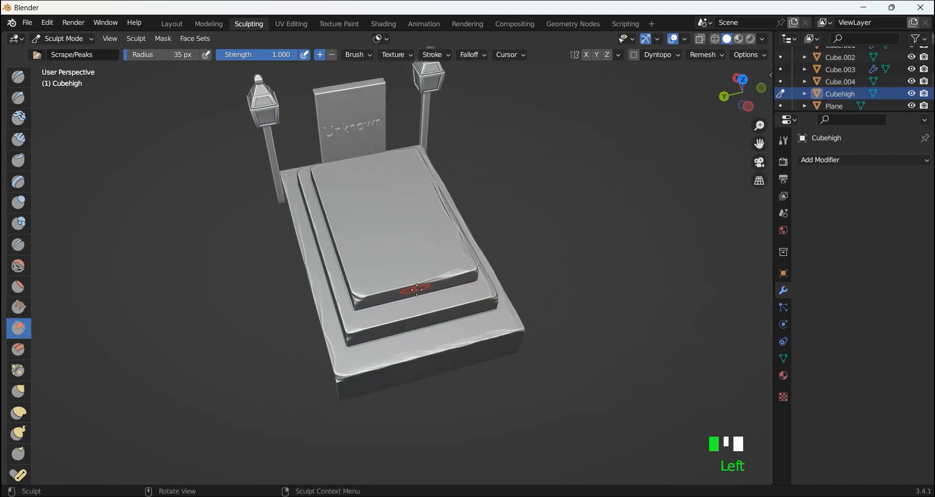
Scrape wear into the remaining edges of the tiers, working around to the headstone end.
{"action": "middle_click_drag", "start_coordinate": [394, 326], "coordinate": [428, 235]}
{"action": "left_click", "coordinate": [428, 236]}
{"action": "middle_click_drag", "start_coordinate": [325, 251], "coordinate": [480, 182]}
{"action": "left_click", "coordinate": [495, 204]}
{"action": "left_click", "coordinate": [501, 225]}
{"action": "left_click", "coordinate": [502, 225]}
{"action": "middle_click_drag", "start_coordinate": [501, 225], "coordinate": [438, 265]}
{"action": "left_click", "coordinate": [432, 299]}
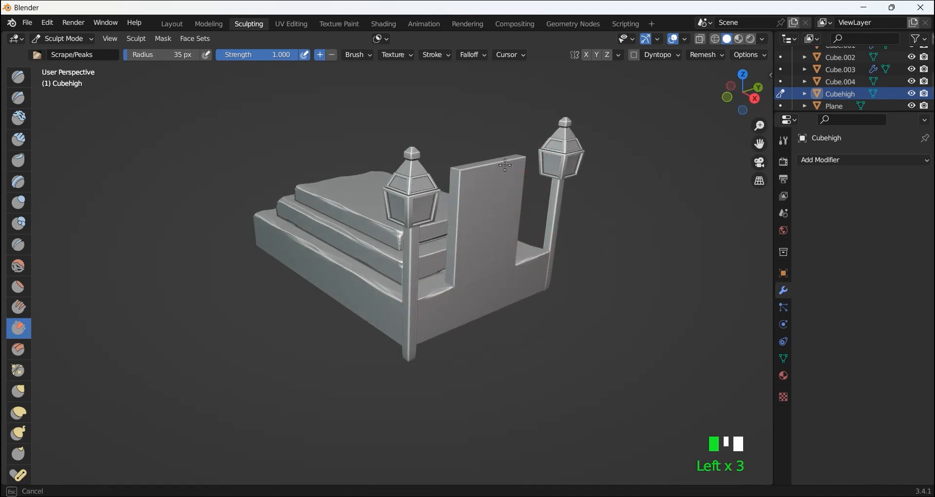
Scrape the lowest tier's underside edges, starting from the headstone end.
{"action": "middle_click_drag", "start_coordinate": [479, 199], "coordinate": [491, 151]}
{"action": "middle_click_drag", "start_coordinate": [491, 151], "coordinate": [489, 176]}
{"action": "left_click_drag", "start_coordinate": [487, 179], "coordinate": [457, 151]}
{"action": "left_click_drag", "start_coordinate": [457, 151], "coordinate": [509, 212]}
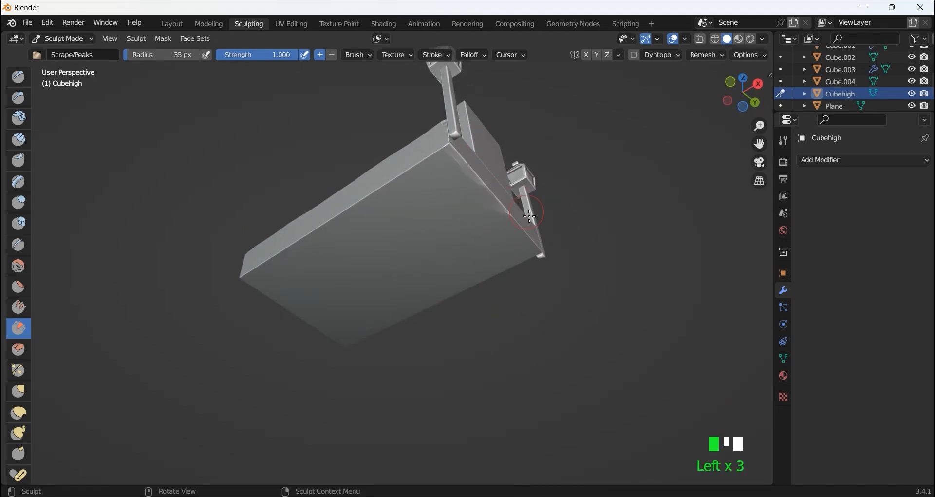
{"action": "mouse_move", "coordinate": [452, 149]}
{"action": "middle_mouse_down"}
{"action": "mouse_move", "coordinate": [298, 171]}
{"action": "mouse_move", "coordinate": [404, 222]}
{"action": "mouse_move", "coordinate": [418, 162]}
{"action": "middle_mouse_up"}
{"action": "left_click", "coordinate": [298, 171]}
{"action": "left_click", "coordinate": [448, 224]}
{"action": "left_click_drag", "start_coordinate": [418, 161], "coordinate": [442, 180]}
{"action": "left_click_drag", "start_coordinate": [415, 215], "coordinate": [464, 222]}
{"action": "left_click_drag", "start_coordinate": [523, 242], "coordinate": [531, 247]}
Roughen the bottom edge along the lowest tier's long side and wear its front edges and vertical corners.
{"action": "middle_click_drag", "start_coordinate": [536, 259], "coordinate": [462, 282]}
{"action": "left_click_drag", "start_coordinate": [298, 253], "coordinate": [356, 265]}
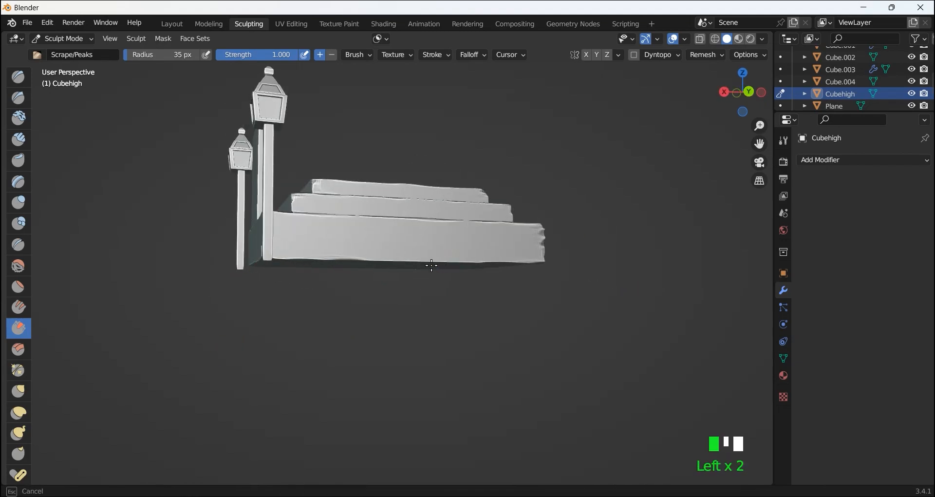
{"action": "left_click_drag", "start_coordinate": [496, 263], "coordinate": [488, 266]}
{"action": "mouse_move", "coordinate": [487, 266]}
{"action": "middle_mouse_down"}
{"action": "mouse_move", "coordinate": [223, 294]}
{"action": "mouse_move", "coordinate": [538, 347]}
{"action": "mouse_move", "coordinate": [480, 223]}
{"action": "middle_mouse_up"}
{"action": "left_click_drag", "start_coordinate": [480, 223], "coordinate": [572, 361]}
{"action": "left_click_drag", "start_coordinate": [547, 387], "coordinate": [218, 357]}
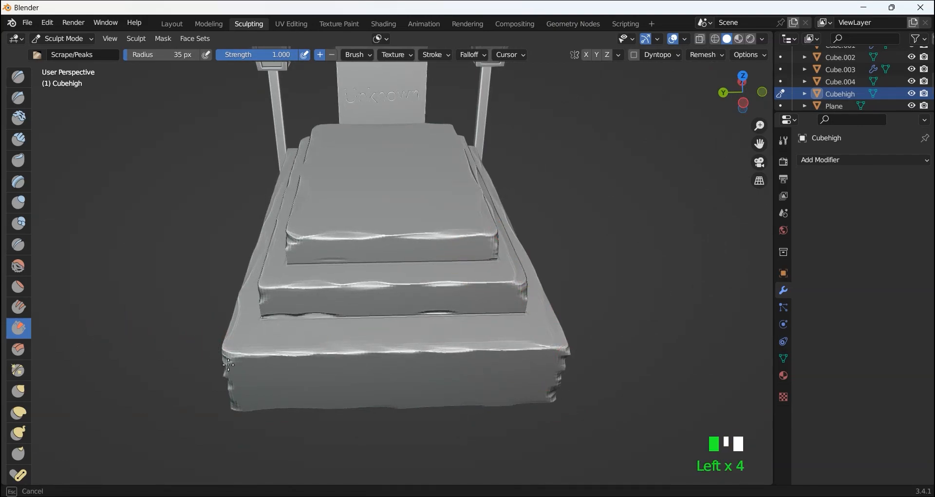
Switch to the Layout workspace and select the headstone.
{"action": "middle_click_drag", "start_coordinate": [251, 363], "coordinate": [383, 88]}
{"action": "scroll", "coordinate": [383, 88], "scroll_direction": "down", "scroll_amount": 5}
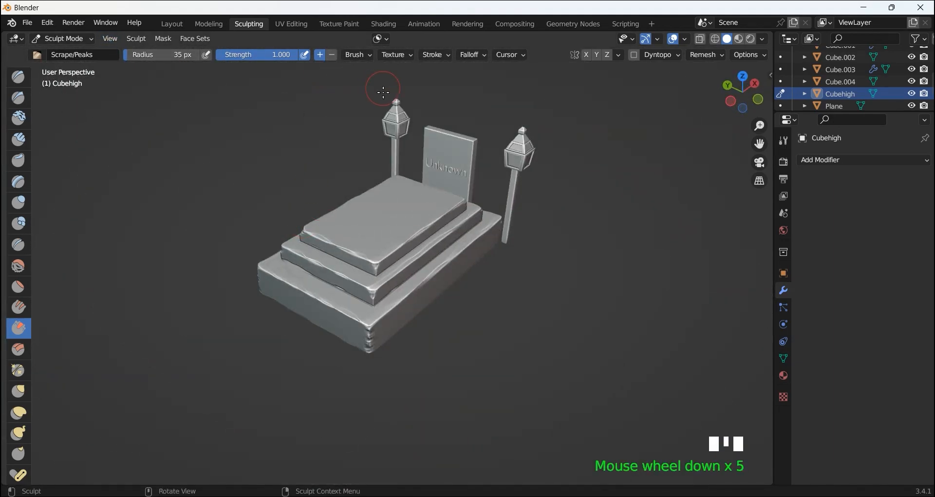
{"action": "scroll", "coordinate": [321, 142], "scroll_direction": "up", "scroll_amount": 1}
{"action": "left_click", "coordinate": [171, 24]}
{"action": "scroll", "coordinate": [492, 283], "scroll_direction": "down", "scroll_amount": 2}
{"action": "left_click", "coordinate": [489, 285]}
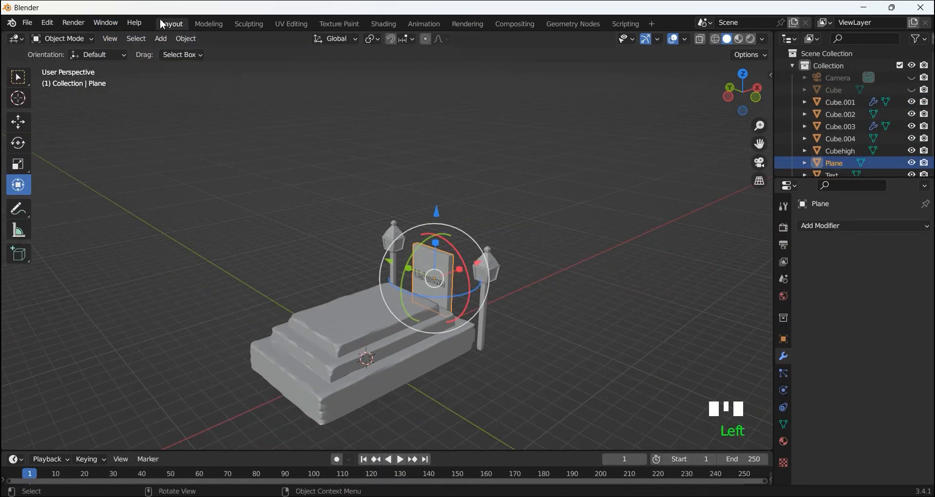
Return to sculpting and scrape the headstone's upper edge and corners with the Scrape/Peaks brush.
{"action": "left_click", "coordinate": [249, 23]}
{"action": "mouse_move", "coordinate": [498, 115]}
{"action": "left_mouse_down"}
{"action": "mouse_move", "coordinate": [433, 101]}
{"action": "mouse_move", "coordinate": [441, 100]}
{"action": "left_mouse_up"}
{"action": "left_click_drag", "start_coordinate": [433, 103], "coordinate": [502, 137]}
{"action": "left_click", "coordinate": [488, 145]}
{"action": "left_click", "coordinate": [474, 156]}
{"action": "left_click", "coordinate": [433, 146]}
{"action": "middle_click_drag", "start_coordinate": [432, 149], "coordinate": [392, 161]}
Scrape down the headstone's vertical side edges to give them a worn outline.
{"action": "left_click_drag", "start_coordinate": [253, 182], "coordinate": [260, 213]}
{"action": "middle_click_drag", "start_coordinate": [261, 215], "coordinate": [344, 193]}
{"action": "left_click_drag", "start_coordinate": [318, 104], "coordinate": [314, 154]}
{"action": "left_click_drag", "start_coordinate": [315, 158], "coordinate": [315, 194]}
{"action": "middle_click_drag", "start_coordinate": [315, 194], "coordinate": [341, 199]}
Round a top corner of the headstone and wear the adjoining side edge down to the base.
{"action": "middle_click_drag", "start_coordinate": [335, 105], "coordinate": [422, 123]}
{"action": "left_click_drag", "start_coordinate": [414, 121], "coordinate": [372, 123]}
{"action": "left_click_drag", "start_coordinate": [370, 123], "coordinate": [365, 129]}
{"action": "left_click_drag", "start_coordinate": [365, 127], "coordinate": [362, 137]}
{"action": "left_click_drag", "start_coordinate": [362, 138], "coordinate": [364, 239]}
Scrape the remaining stretch of the headstone's top edge from another side.
{"action": "middle_click_drag", "start_coordinate": [370, 241], "coordinate": [535, 275]}
{"action": "middle_click_drag", "start_coordinate": [390, 107], "coordinate": [450, 117]}
{"action": "mouse_move", "coordinate": [441, 112]}
{"action": "left_mouse_down"}
{"action": "mouse_move", "coordinate": [468, 111]}
{"action": "mouse_move", "coordinate": [466, 130]}
{"action": "left_mouse_up"}
{"action": "middle_click_drag", "start_coordinate": [438, 115], "coordinate": [395, 105]}
{"action": "middle_click_drag", "start_coordinate": [370, 102], "coordinate": [346, 241]}
Return to the Layout workspace and examine the weathered grave as a whole.
{"action": "scroll", "coordinate": [463, 126], "scroll_direction": "down", "scroll_amount": 2}
{"action": "left_click", "coordinate": [172, 24]}
{"action": "scroll", "coordinate": [370, 120], "scroll_direction": "up", "scroll_amount": 3}
{"action": "left_click_drag", "start_coordinate": [743, 100], "coordinate": [703, 180]}
{"action": "scroll", "coordinate": [475, 224], "scroll_direction": "down", "scroll_amount": 3}
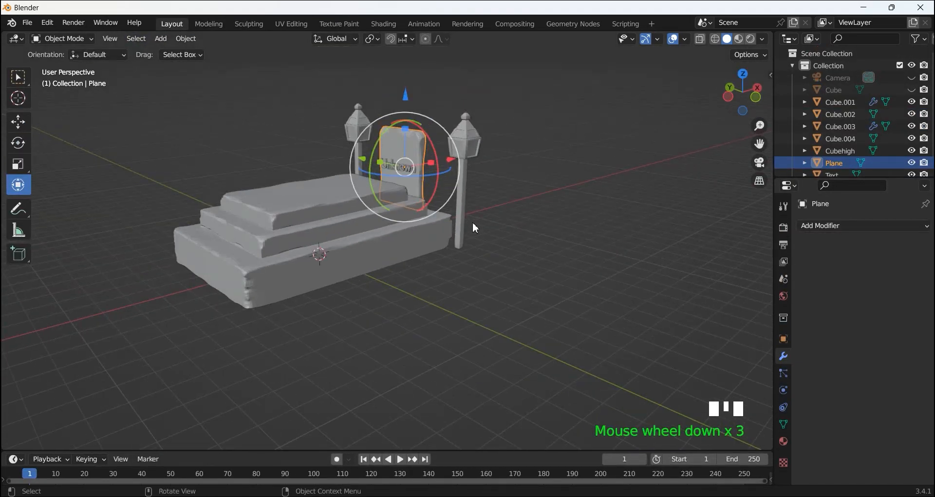
Open a lamp post for sculpting and choose the Draw Sharp brush with a 7 px radius.
{"action": "left_click", "coordinate": [464, 199]}
{"action": "left_click", "coordinate": [248, 23]}
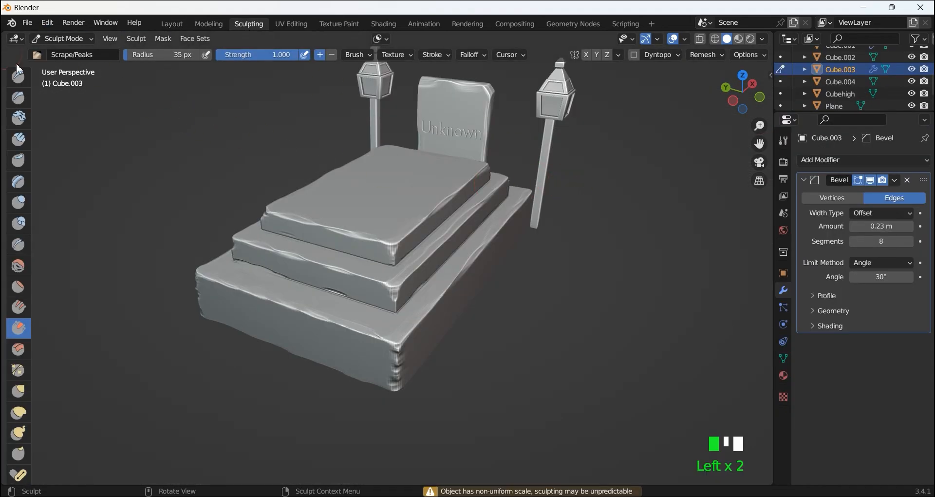
{"action": "left_click", "coordinate": [19, 98]}
{"action": "left_click_drag", "start_coordinate": [132, 55], "coordinate": [124, 56]}
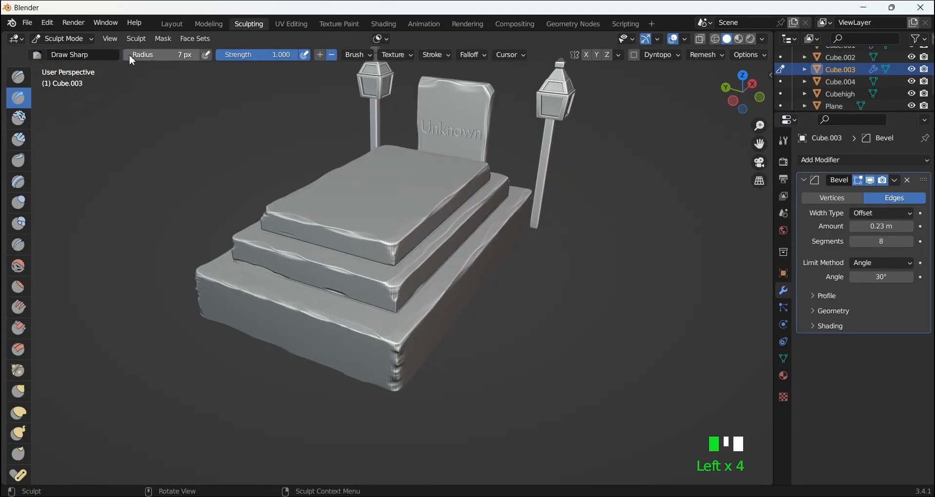
Try the Draw Sharp brush on the grave around the lamp post and the upper base tiers.
{"action": "left_click", "coordinate": [557, 146]}
{"action": "scroll", "coordinate": [548, 180], "scroll_direction": "up", "scroll_amount": 2}
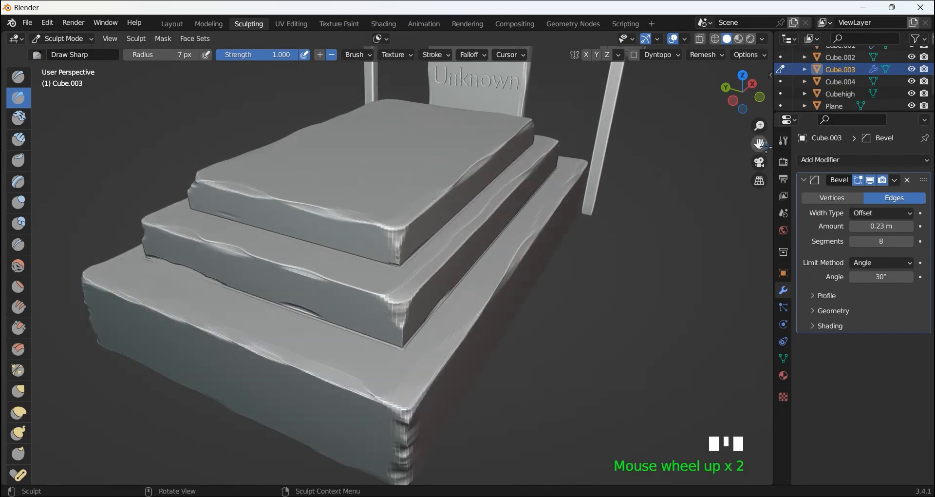
{"action": "left_click_drag", "start_coordinate": [764, 145], "coordinate": [553, 168]}
{"action": "scroll", "coordinate": [532, 115], "scroll_direction": "up", "scroll_amount": 1}
{"action": "mouse_move", "coordinate": [532, 115]}
{"action": "left_mouse_down"}
{"action": "mouse_move", "coordinate": [525, 109]}
{"action": "mouse_move", "coordinate": [542, 129]}
{"action": "left_mouse_up"}
{"action": "scroll", "coordinate": [530, 115], "scroll_direction": "up", "scroll_amount": 1}
{"action": "scroll", "coordinate": [623, 139], "scroll_direction": "up", "scroll_amount": 2}
{"action": "scroll", "coordinate": [627, 142], "scroll_direction": "down", "scroll_amount": 1}
{"action": "scroll", "coordinate": [627, 142], "scroll_direction": "down", "scroll_amount": 8}
{"action": "middle_click_drag", "start_coordinate": [542, 157], "coordinate": [76, 104]}
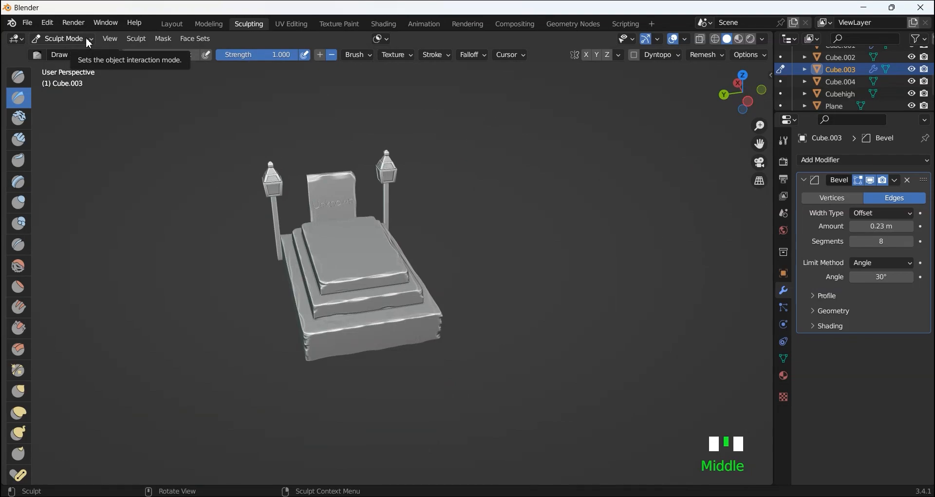
Switch sculpting to the three-tier base and carve a vertical groove down the bottom tier's foot-end face.
{"action": "left_click", "coordinate": [172, 24]}
{"action": "scroll", "coordinate": [325, 170], "scroll_direction": "up", "scroll_amount": 2}
{"action": "left_click", "coordinate": [325, 170]}
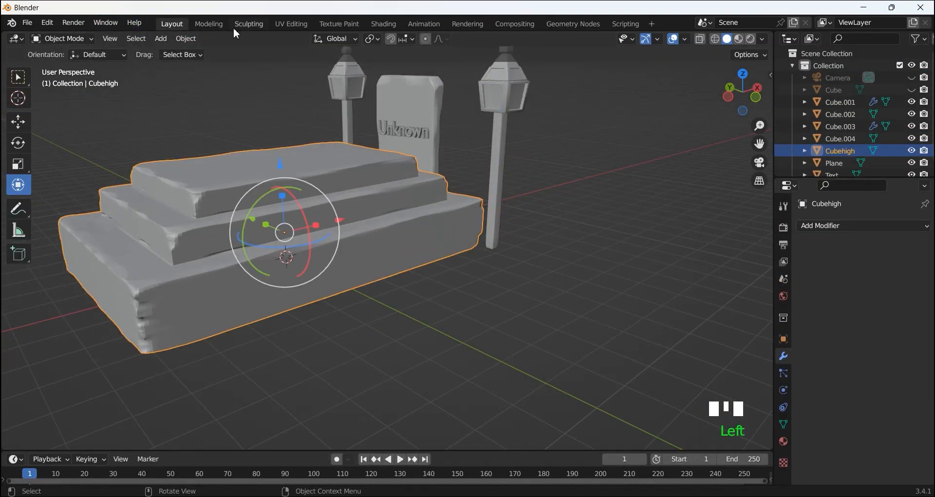
{"action": "left_click", "coordinate": [247, 23]}
{"action": "scroll", "coordinate": [340, 346], "scroll_direction": "up", "scroll_amount": 2}
{"action": "mouse_move", "coordinate": [340, 346]}
{"action": "left_mouse_down"}
{"action": "mouse_move", "coordinate": [332, 345]}
{"action": "mouse_move", "coordinate": [341, 399]}
{"action": "mouse_move", "coordinate": [337, 385]}
{"action": "left_mouse_up"}
{"action": "middle_click_drag", "start_coordinate": [338, 385], "coordinate": [499, 351]}
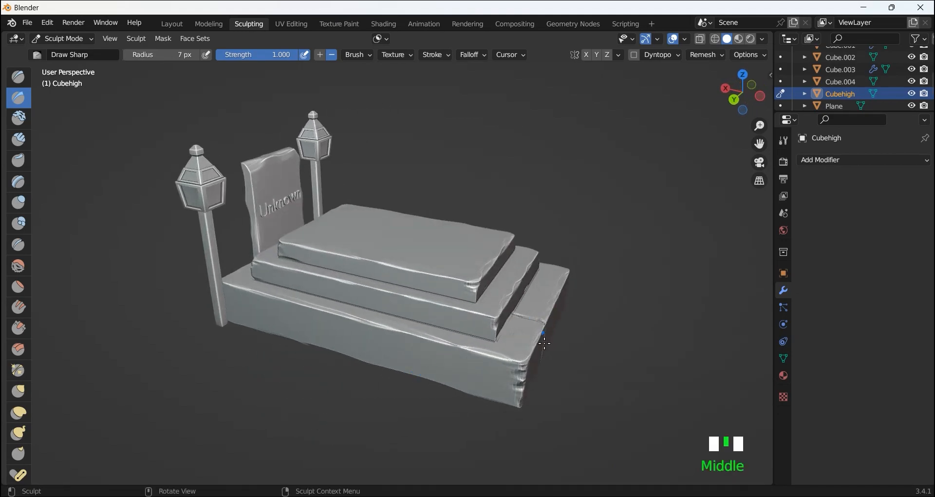
Carve a vertical groove down the middle of the bottom tier's long side in the front orthographic view.
{"action": "scroll", "coordinate": [503, 352], "scroll_direction": "up", "scroll_amount": 2}
{"action": "left_click_drag", "start_coordinate": [509, 370], "coordinate": [517, 408]}
{"action": "mouse_move", "coordinate": [517, 408]}
{"action": "middle_mouse_down"}
{"action": "mouse_move", "coordinate": [539, 388]}
{"action": "mouse_move", "coordinate": [484, 275]}
{"action": "middle_mouse_up"}
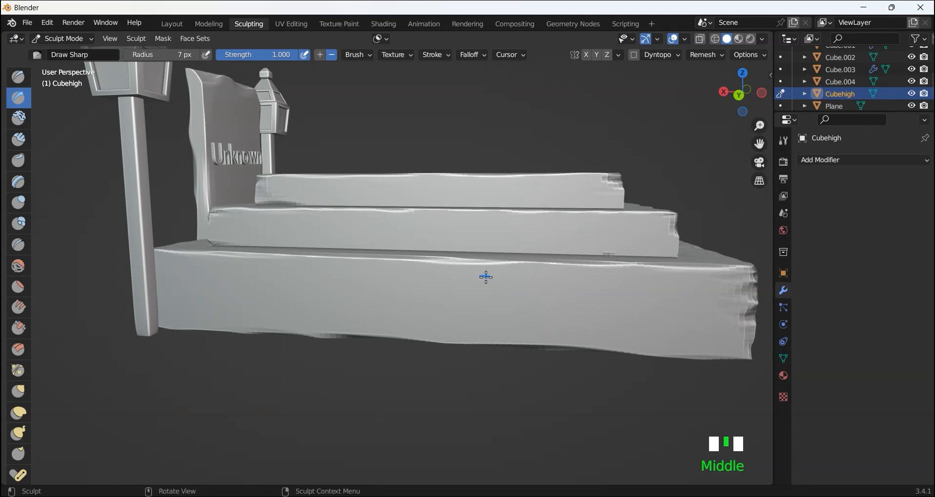
{"action": "key", "text": "KP_1"}
{"action": "left_click_drag", "start_coordinate": [350, 233], "coordinate": [354, 280]}
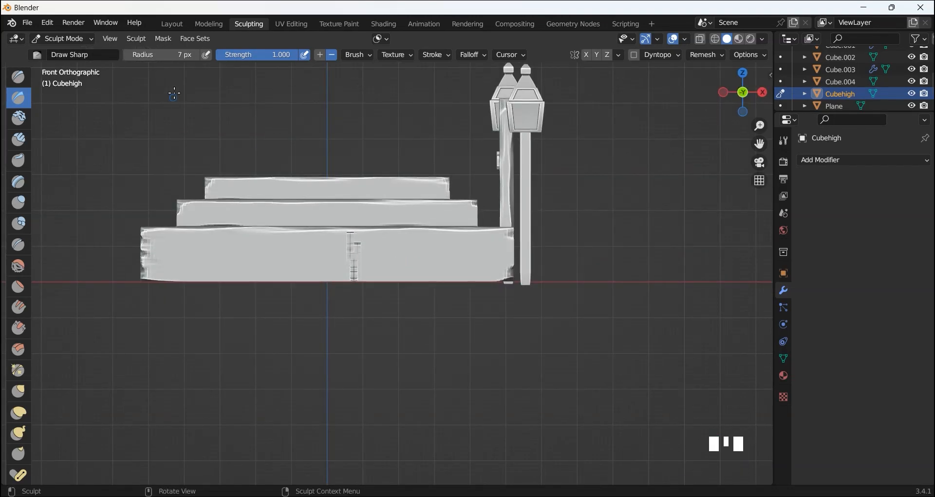
Enlarge the brush radius to 16 px and carve spaced vertical joints along the bottom tier's long side.
{"action": "left_click_drag", "start_coordinate": [130, 58], "coordinate": [131, 58]}
{"action": "left_click_drag", "start_coordinate": [350, 234], "coordinate": [351, 262]}
{"action": "left_click_drag", "start_coordinate": [254, 233], "coordinate": [253, 280]}
{"action": "left_click_drag", "start_coordinate": [440, 232], "coordinate": [441, 275]}
{"action": "left_click_drag", "start_coordinate": [351, 230], "coordinate": [354, 273]}
{"action": "left_click_drag", "start_coordinate": [262, 232], "coordinate": [251, 279]}
{"action": "left_click_drag", "start_coordinate": [179, 231], "coordinate": [179, 282]}
Extend the long side's joints across the bottom tier's top ledge up to the second tier.
{"action": "mouse_move", "coordinate": [495, 229]}
{"action": "middle_mouse_down"}
{"action": "mouse_move", "coordinate": [445, 316]}
{"action": "mouse_move", "coordinate": [328, 298]}
{"action": "middle_mouse_up"}
{"action": "left_click_drag", "start_coordinate": [277, 303], "coordinate": [292, 309]}
{"action": "left_click_drag", "start_coordinate": [328, 267], "coordinate": [346, 277]}
{"action": "left_click_drag", "start_coordinate": [395, 238], "coordinate": [400, 245]}
{"action": "middle_click_drag", "start_coordinate": [401, 229], "coordinate": [420, 266]}
{"action": "mouse_move", "coordinate": [402, 218]}
{"action": "left_mouse_down"}
{"action": "mouse_move", "coordinate": [425, 220]}
{"action": "mouse_move", "coordinate": [430, 191]}
{"action": "left_mouse_up"}
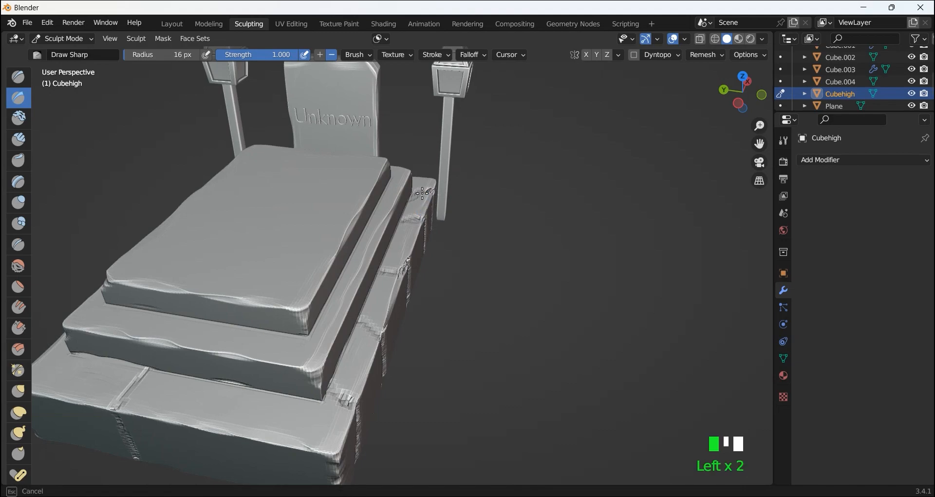
Carve more vertical stone joints down the bottom tier's foot-end face.
{"action": "middle_click_drag", "start_coordinate": [421, 193], "coordinate": [411, 344]}
{"action": "left_click_drag", "start_coordinate": [374, 300], "coordinate": [382, 361]}
{"action": "left_click_drag", "start_coordinate": [335, 314], "coordinate": [340, 347]}
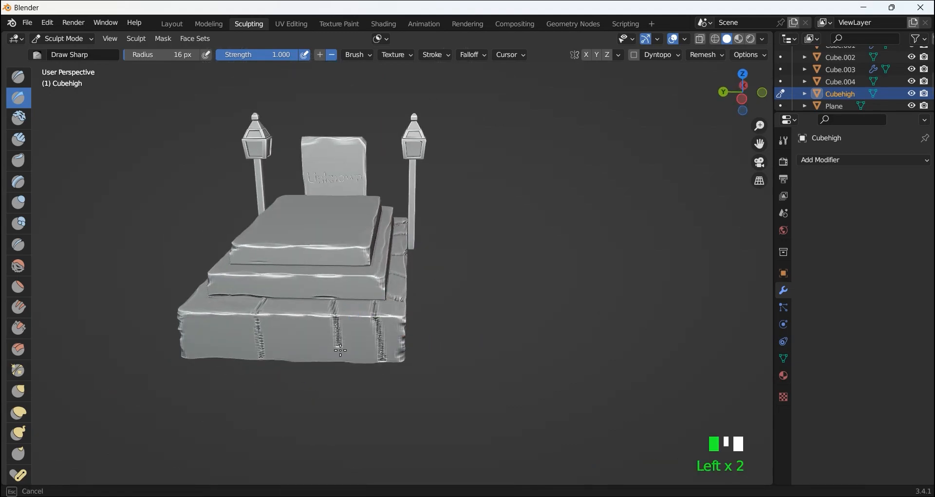
{"action": "middle_click_drag", "start_coordinate": [293, 307], "coordinate": [403, 321]}
{"action": "left_click_drag", "start_coordinate": [425, 302], "coordinate": [451, 366]}
{"action": "left_click_drag", "start_coordinate": [342, 319], "coordinate": [363, 387]}
Carve five spaced vertical joints along the opposite long side of the bottom tier.
{"action": "middle_click_drag", "start_coordinate": [363, 387], "coordinate": [467, 316]}
{"action": "mouse_move", "coordinate": [469, 317]}
{"action": "left_mouse_down"}
{"action": "mouse_move", "coordinate": [480, 376]}
{"action": "mouse_move", "coordinate": [469, 318]}
{"action": "left_mouse_up"}
{"action": "middle_click_drag", "start_coordinate": [446, 368], "coordinate": [486, 380]}
{"action": "left_click_drag", "start_coordinate": [549, 294], "coordinate": [547, 342]}
{"action": "left_click_drag", "start_coordinate": [480, 294], "coordinate": [479, 345]}
{"action": "left_click_drag", "start_coordinate": [410, 295], "coordinate": [408, 346]}
{"action": "left_click_drag", "start_coordinate": [360, 295], "coordinate": [360, 347]}
{"action": "left_click_drag", "start_coordinate": [300, 294], "coordinate": [307, 348]}
Carve further vertical stone joints into the base's side faces from other angles.
{"action": "middle_click_drag", "start_coordinate": [286, 376], "coordinate": [428, 313]}
{"action": "left_click_drag", "start_coordinate": [424, 307], "coordinate": [414, 372]}
{"action": "left_click_drag", "start_coordinate": [403, 296], "coordinate": [396, 358]}
{"action": "middle_click_drag", "start_coordinate": [400, 359], "coordinate": [453, 357]}
{"action": "left_click_drag", "start_coordinate": [467, 287], "coordinate": [468, 330]}
{"action": "left_click_drag", "start_coordinate": [427, 286], "coordinate": [429, 328]}
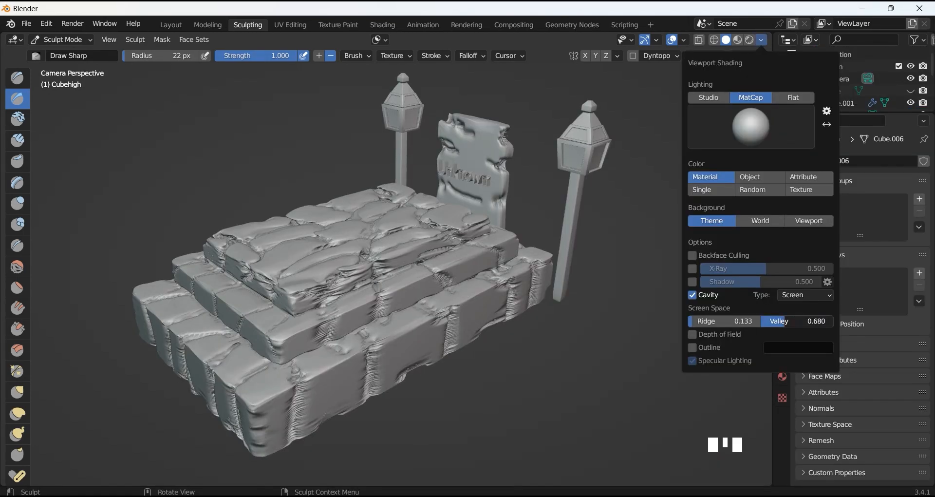
Set the viewport shading's cavity valley to 1.213 and inspect the stonework.
{"action": "left_click_drag", "start_coordinate": [784, 321], "coordinate": [805, 321]}
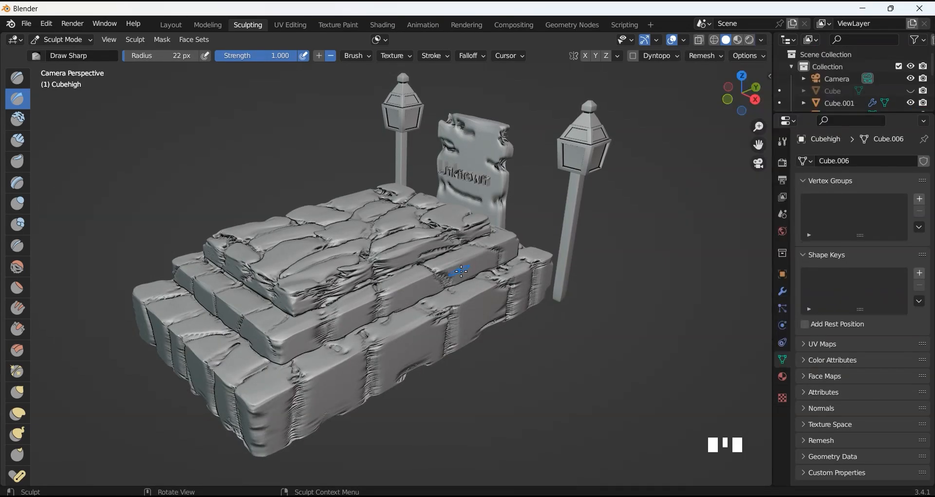
{"action": "scroll", "coordinate": [489, 280], "scroll_direction": "down", "scroll_amount": 1}
{"action": "mouse_move", "coordinate": [489, 280]}
{"action": "middle_mouse_down"}
{"action": "mouse_move", "coordinate": [523, 302]}
{"action": "mouse_move", "coordinate": [536, 282]}
{"action": "middle_mouse_up"}
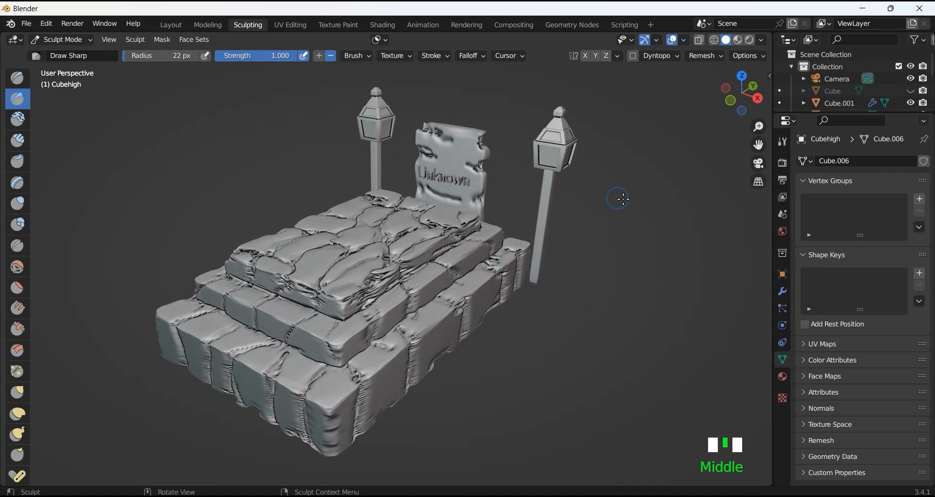
{"action": "mouse_move", "coordinate": [597, 203]}
{"action": "middle_mouse_down"}
{"action": "mouse_move", "coordinate": [591, 224]}
{"action": "mouse_move", "coordinate": [574, 229]}
{"action": "middle_mouse_up"}
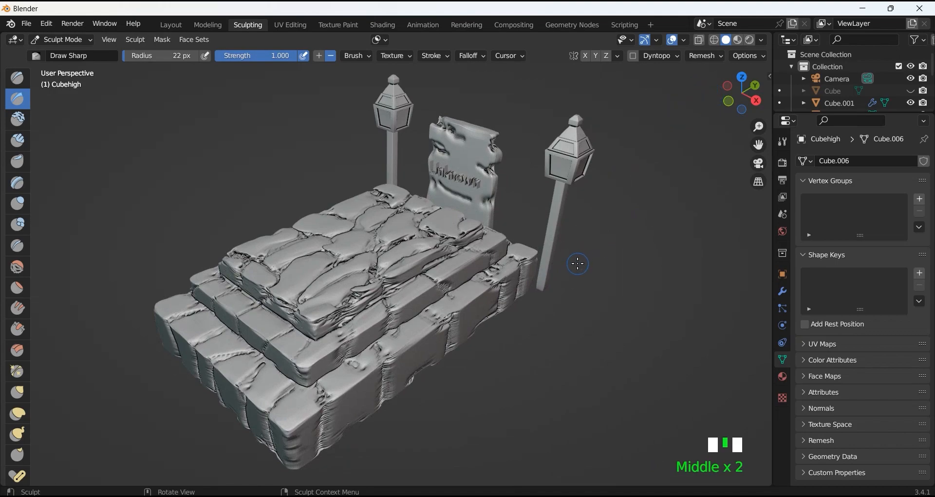
Select the camera and compare the grave in the camera view with the free perspective view.
{"action": "left_click", "coordinate": [834, 79]}
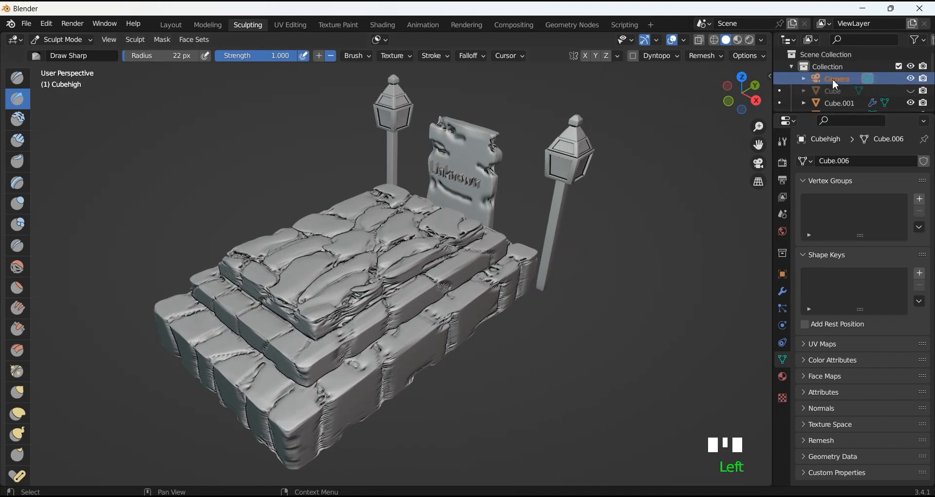
{"action": "left_click", "coordinate": [820, 74]}
{"action": "key", "text": "KP_0"}
{"action": "scroll", "coordinate": [396, 168], "scroll_direction": "down", "scroll_amount": 1}
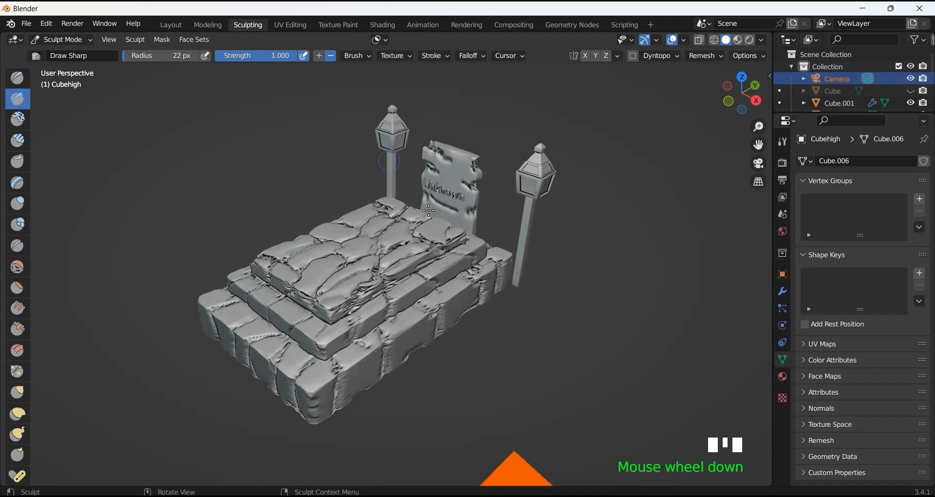
{"action": "scroll", "coordinate": [513, 286], "scroll_direction": "down", "scroll_amount": 2}
{"action": "key", "text": "KP_0"}
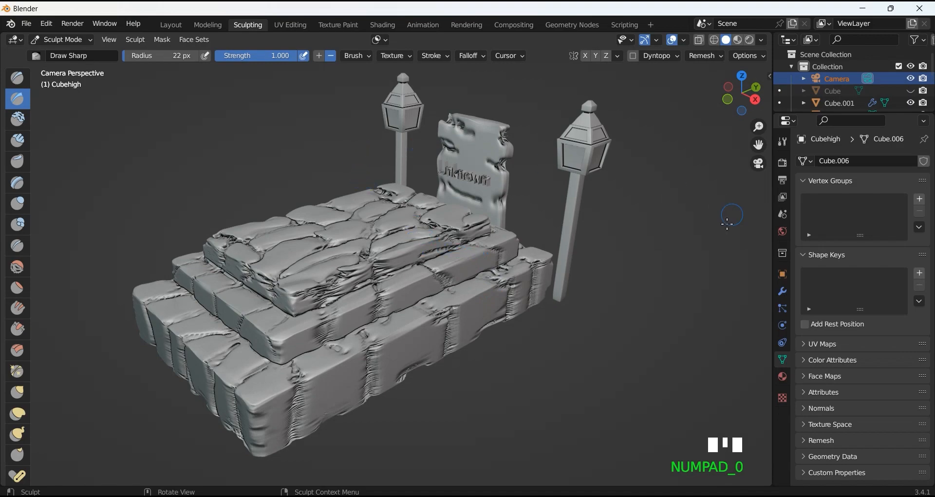
{"action": "middle_click_drag", "start_coordinate": [554, 279], "coordinate": [571, 271]}
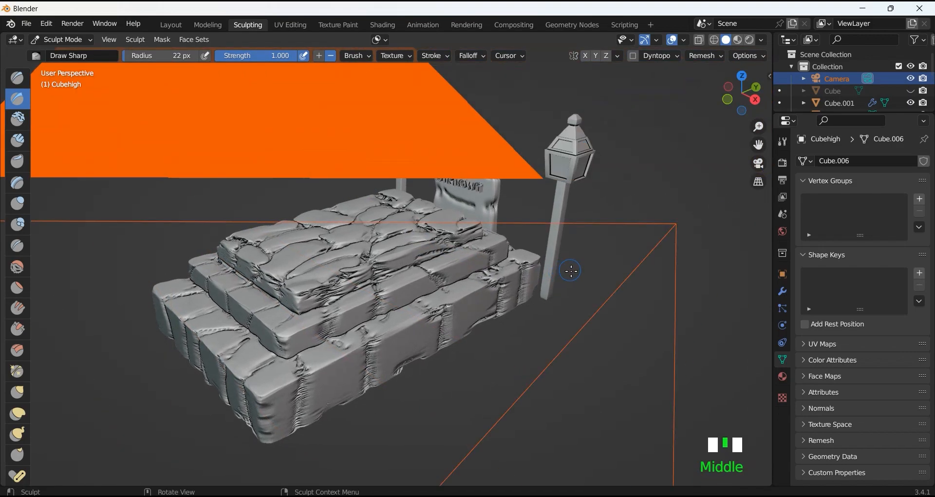
{"action": "key", "text": "KP_0"}
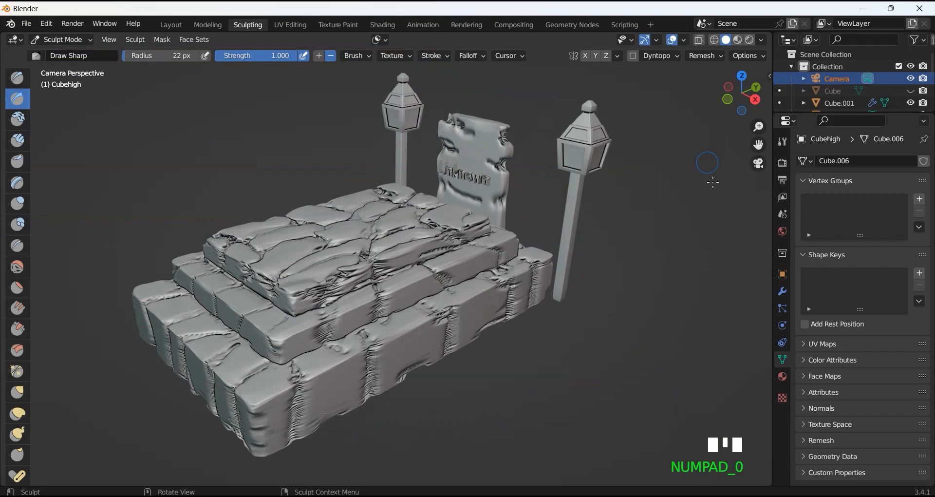
Set the viewport shading's cavity ridge to 0.200 and valley to 0.987.
{"action": "left_click", "coordinate": [762, 41]}
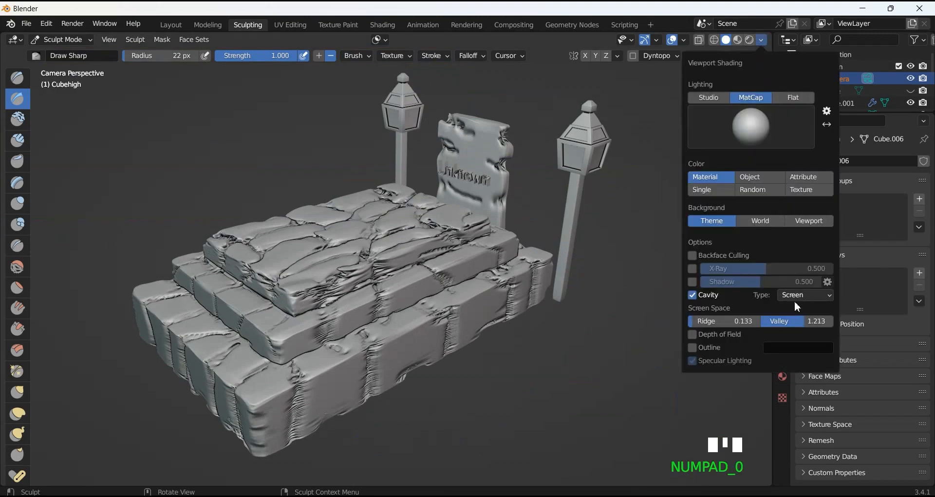
{"action": "mouse_move", "coordinate": [798, 326]}
{"action": "left_mouse_down"}
{"action": "mouse_move", "coordinate": [767, 321]}
{"action": "mouse_move", "coordinate": [823, 321]}
{"action": "mouse_move", "coordinate": [795, 321]}
{"action": "left_mouse_up"}
{"action": "left_click_drag", "start_coordinate": [707, 326], "coordinate": [719, 326]}
{"action": "mouse_move", "coordinate": [779, 321]}
{"action": "left_mouse_down"}
{"action": "mouse_move", "coordinate": [753, 321]}
{"action": "mouse_move", "coordinate": [806, 321]}
{"action": "mouse_move", "coordinate": [798, 321]}
{"action": "left_mouse_up"}
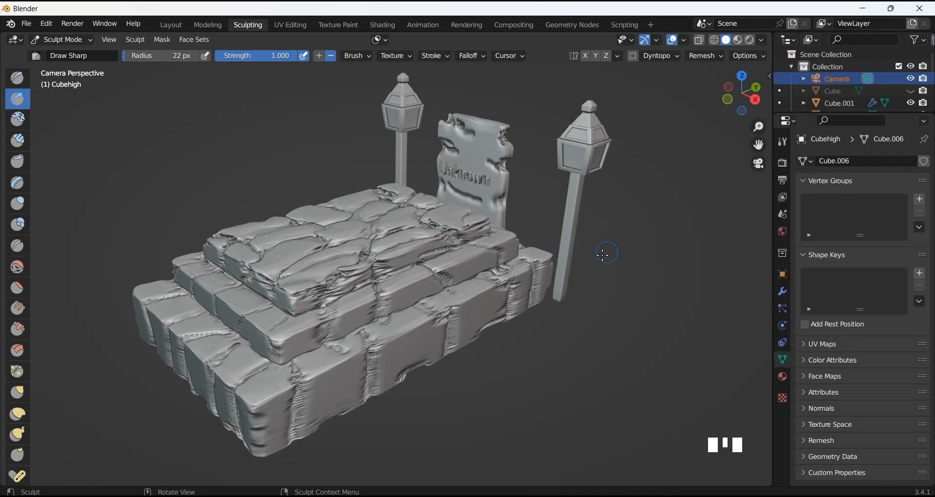
Deepen the joint near the lamp post, the lower edge and the foot corner of the bottom tier with Draw Sharp.
{"action": "scroll", "coordinate": [605, 254], "scroll_direction": "down", "scroll_amount": 1}
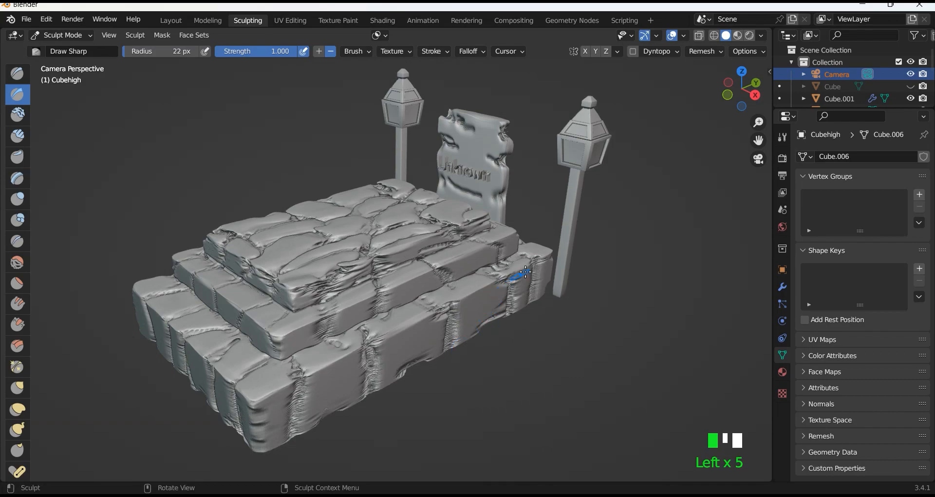
{"action": "left_click_drag", "start_coordinate": [530, 263], "coordinate": [527, 315]}
{"action": "left_click_drag", "start_coordinate": [413, 367], "coordinate": [411, 367]}
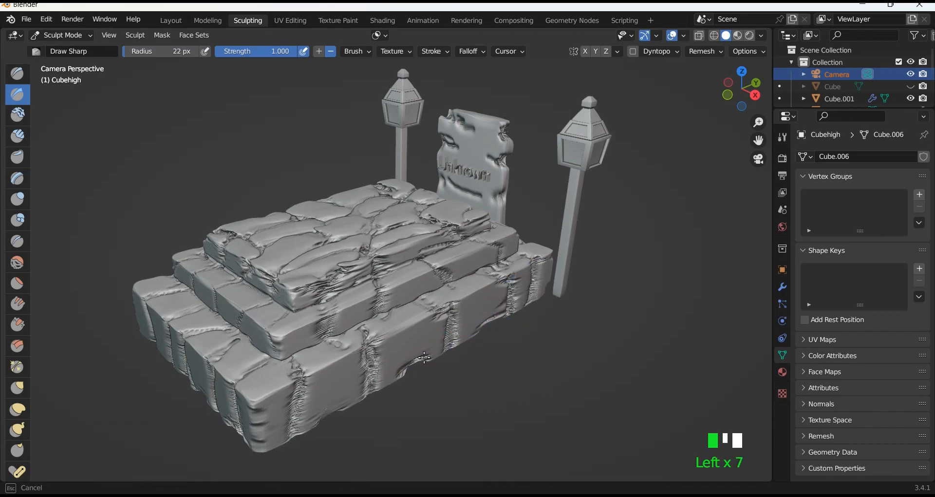
{"action": "left_click_drag", "start_coordinate": [359, 403], "coordinate": [338, 406]}
{"action": "left_click_drag", "start_coordinate": [258, 395], "coordinate": [260, 407]}
Scrape the bottom tier's foot corner and the vertical joints along its long side with the Scrape/Peaks brush.
{"action": "left_click", "coordinate": [15, 326]}
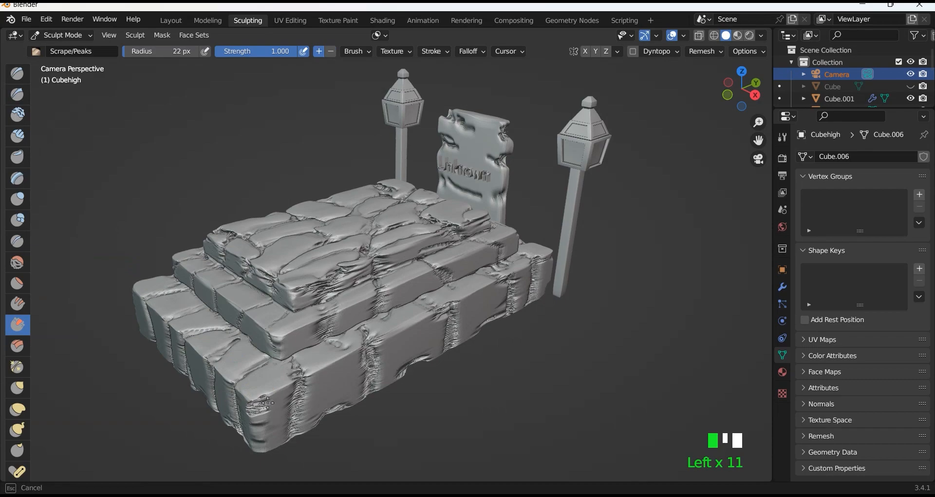
{"action": "left_click_drag", "start_coordinate": [260, 399], "coordinate": [256, 400]}
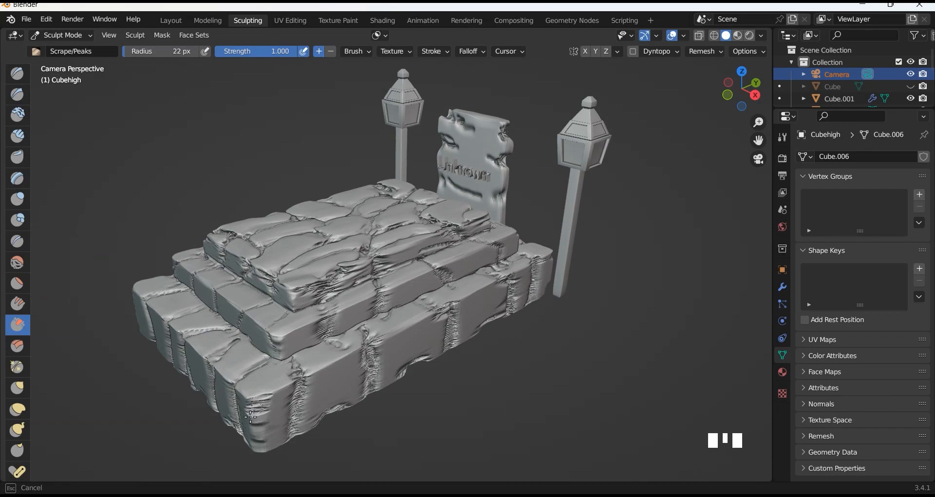
{"action": "mouse_move", "coordinate": [298, 372]}
{"action": "left_mouse_down"}
{"action": "mouse_move", "coordinate": [303, 382]}
{"action": "mouse_move", "coordinate": [287, 399]}
{"action": "mouse_move", "coordinate": [297, 412]}
{"action": "left_mouse_up"}
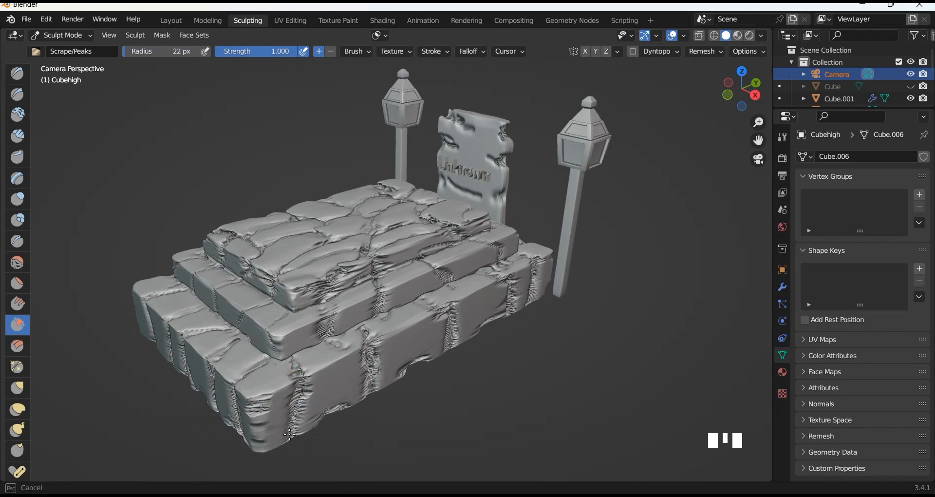
{"action": "left_click_drag", "start_coordinate": [374, 340], "coordinate": [373, 393]}
{"action": "left_click_drag", "start_coordinate": [445, 312], "coordinate": [460, 348]}
{"action": "left_click", "coordinate": [499, 282]}
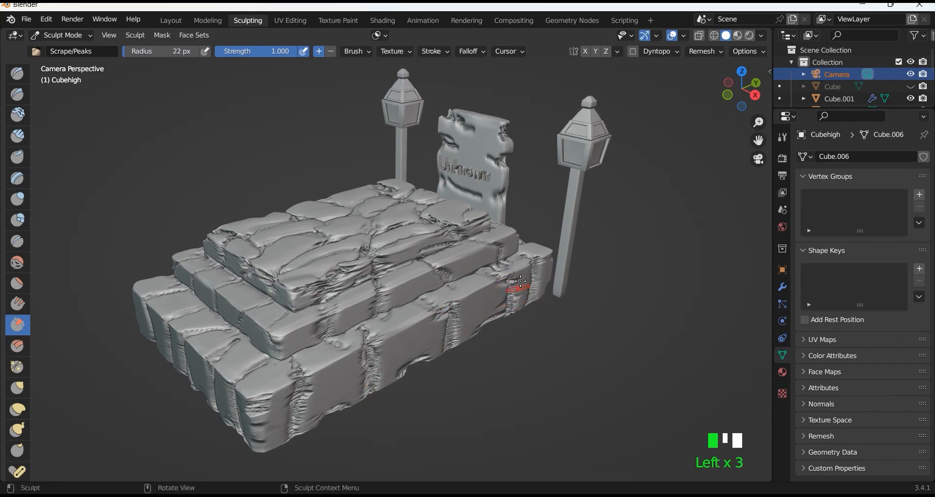
Open the viewport shading settings.
{"action": "scroll", "coordinate": [522, 304], "scroll_direction": "down", "scroll_amount": 1}
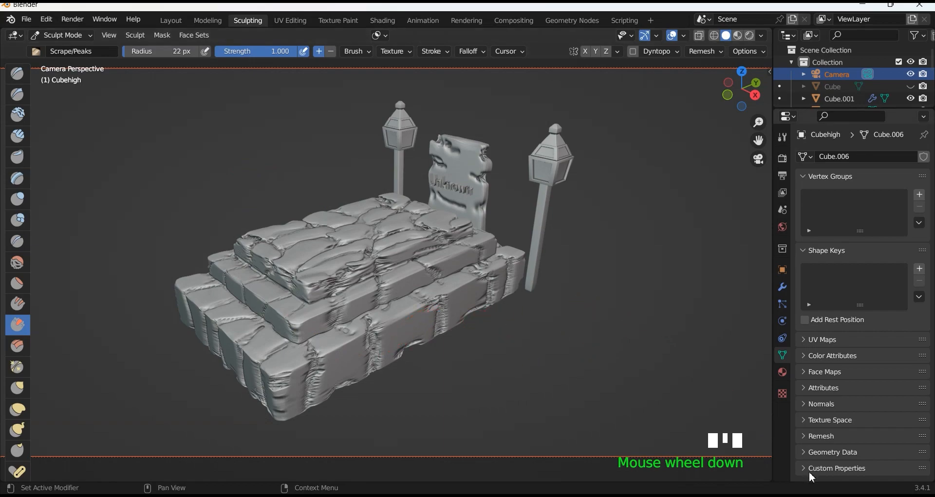
{"action": "left_click", "coordinate": [762, 35]}
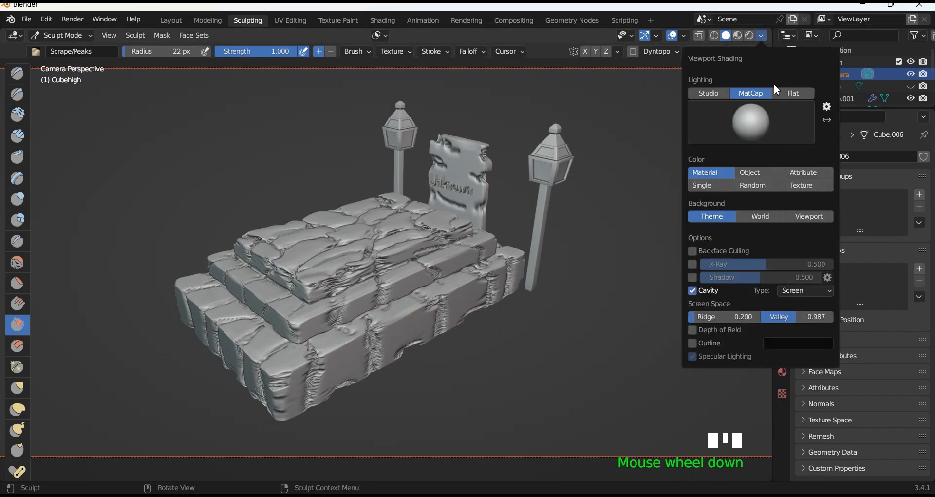